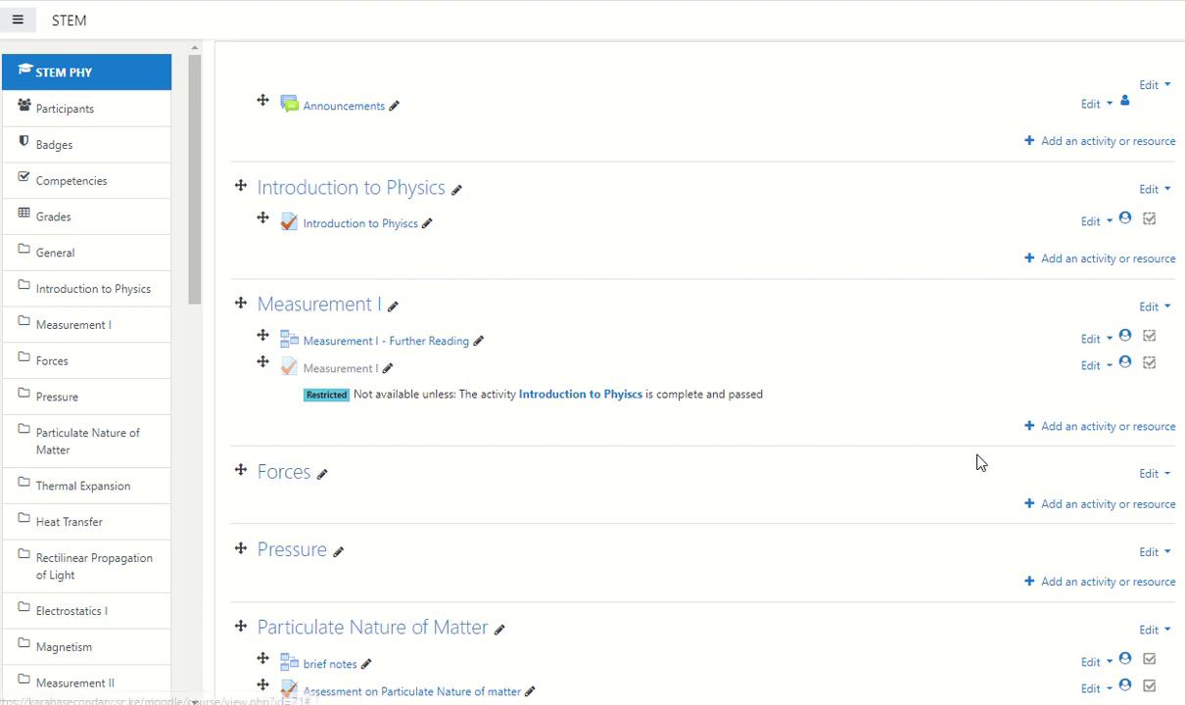
- Add a new Quiz activity to the Forces section of the course
{"action": "left_click", "coordinate": [1065, 510]}
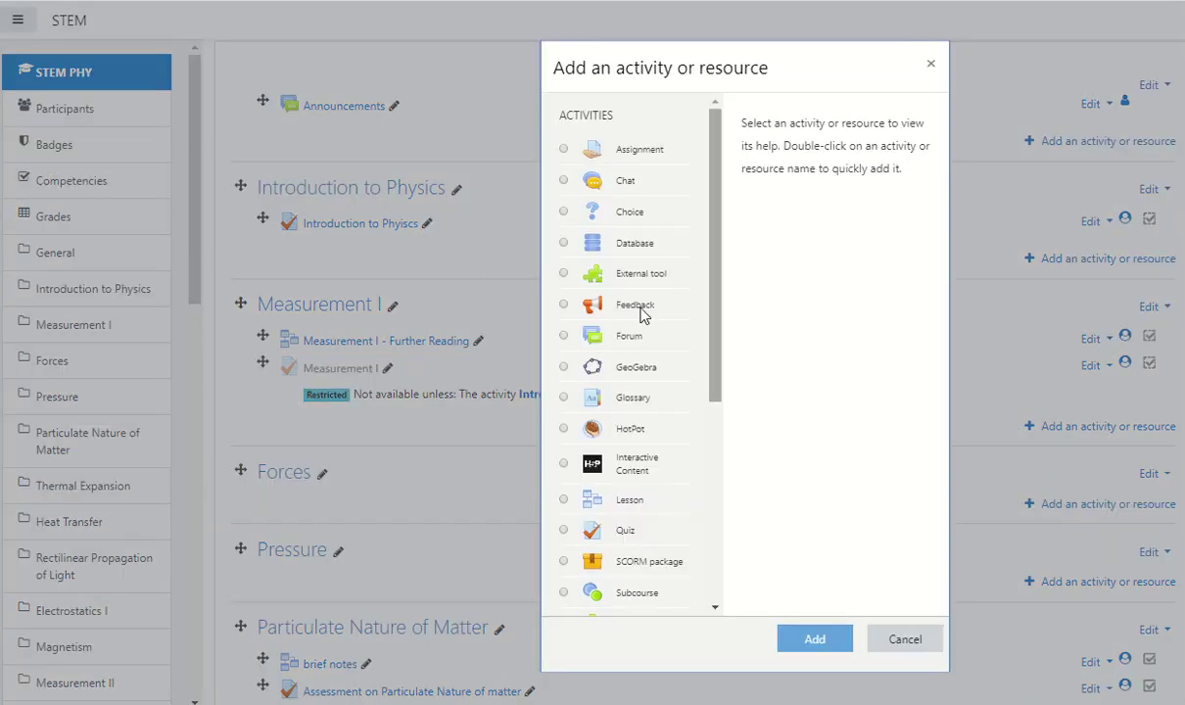
{"action": "scroll", "coordinate": [572, 446], "scroll_direction": "down", "scroll_amount": 3}
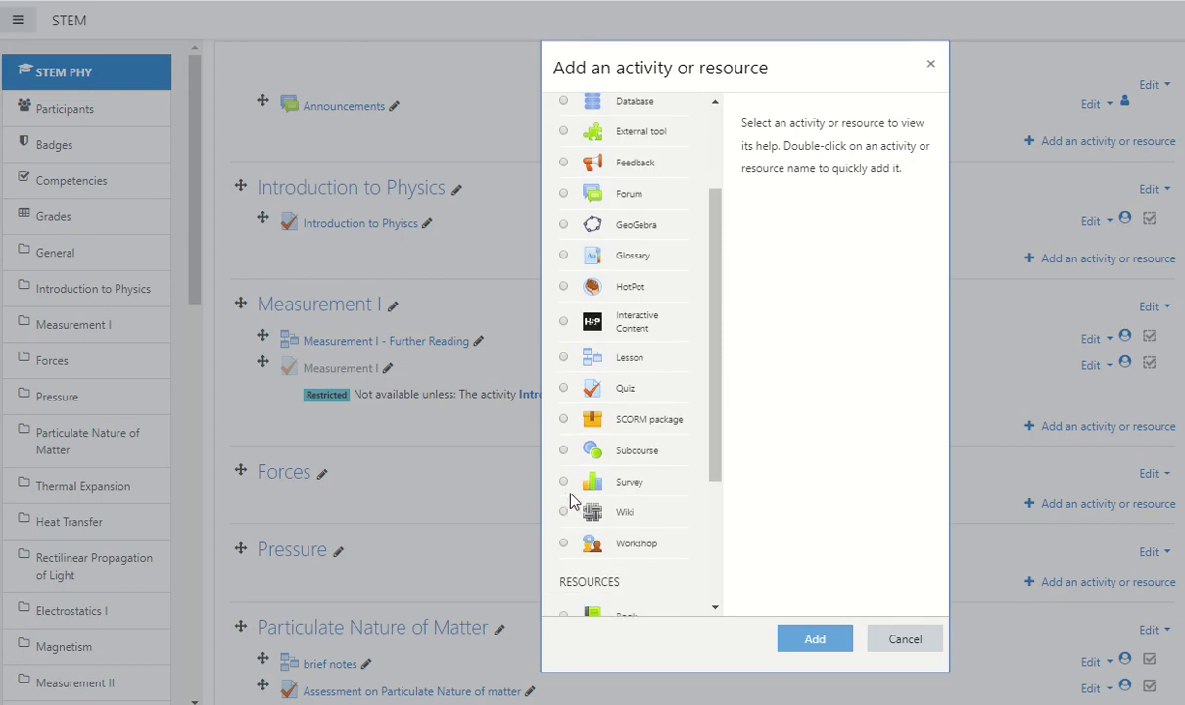
{"action": "left_click", "coordinate": [564, 387]}
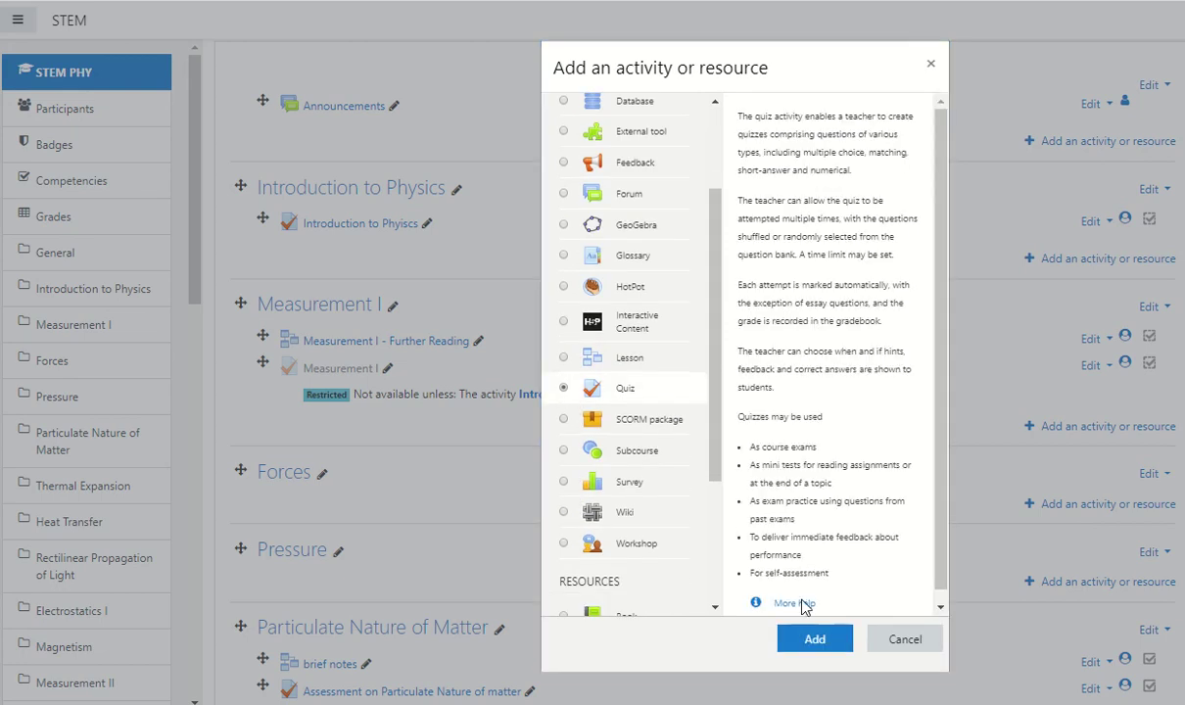
{"action": "left_click", "coordinate": [813, 637]}
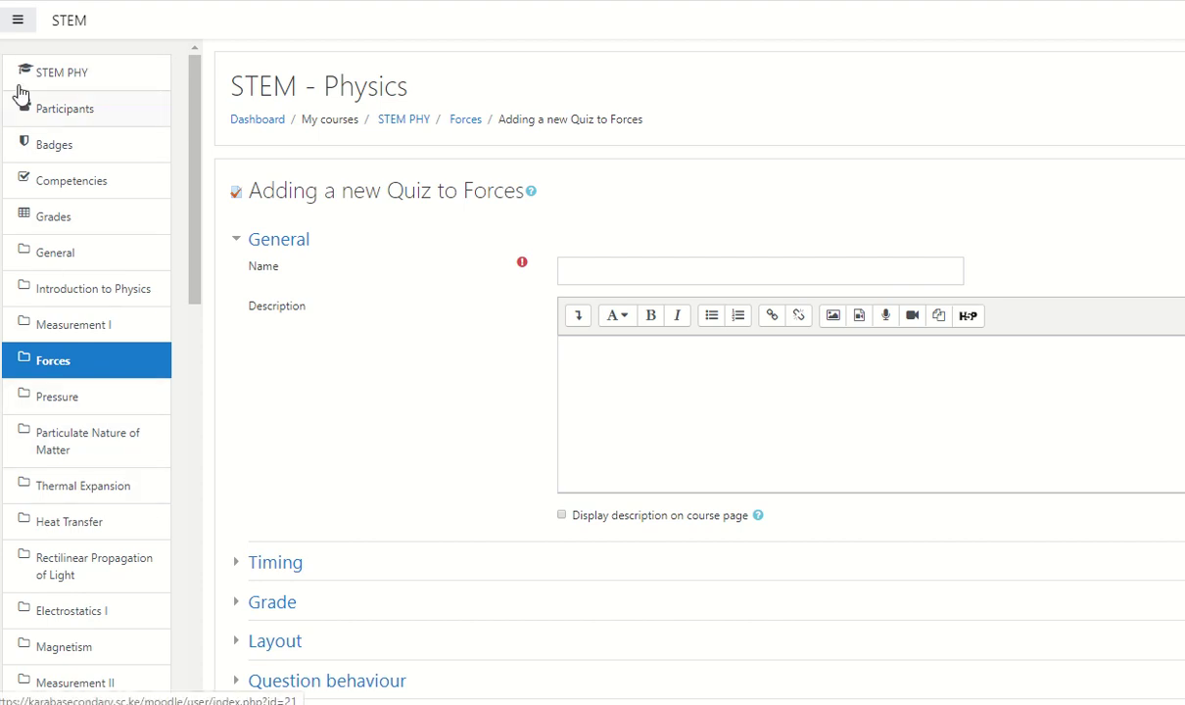
- Hide the course navigation sidebar and name the quiz "Forces", leaving the description empty
{"action": "left_click", "coordinate": [31, 24]}
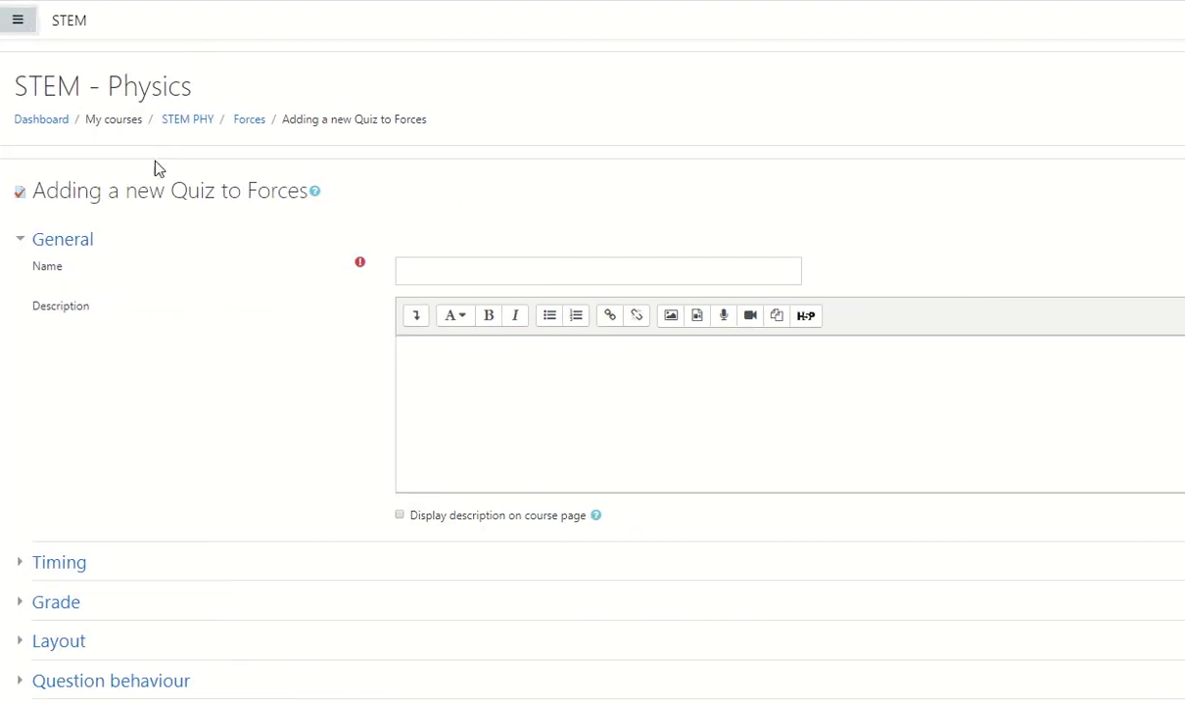
{"action": "left_click", "coordinate": [456, 278]}
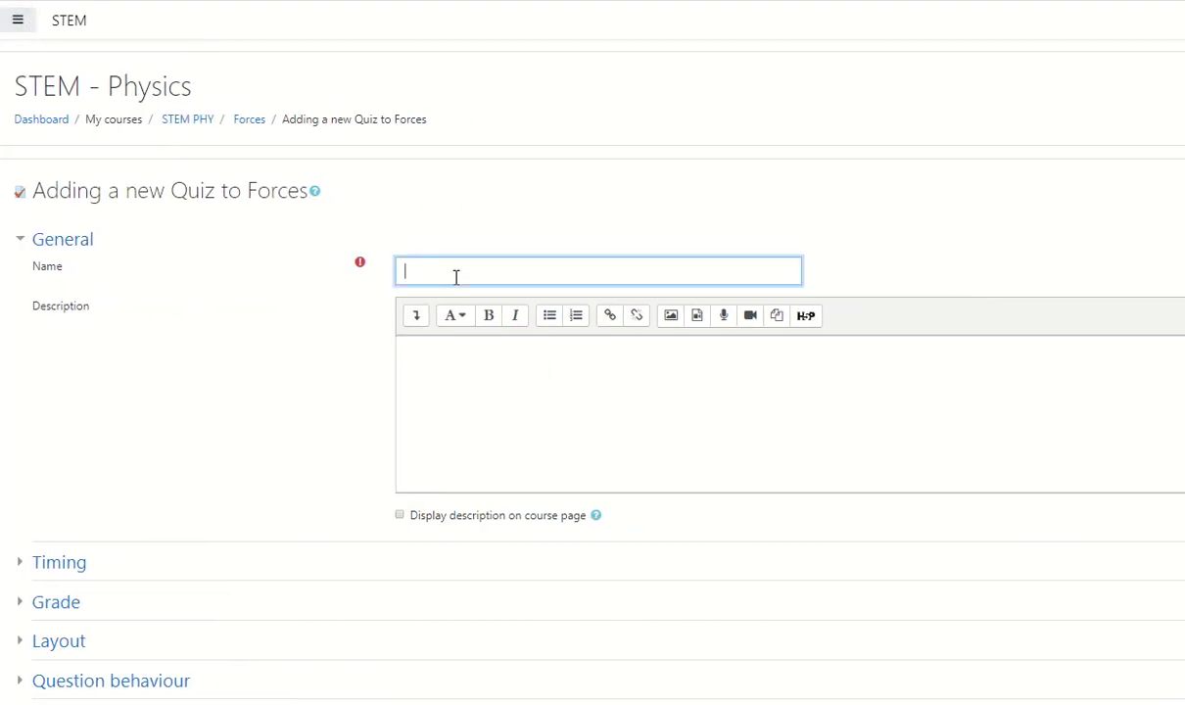
{"action": "type", "text": "Forces"}
{"action": "key", "text": "BackSpace"}
{"action": "left_click", "coordinate": [501, 377]}
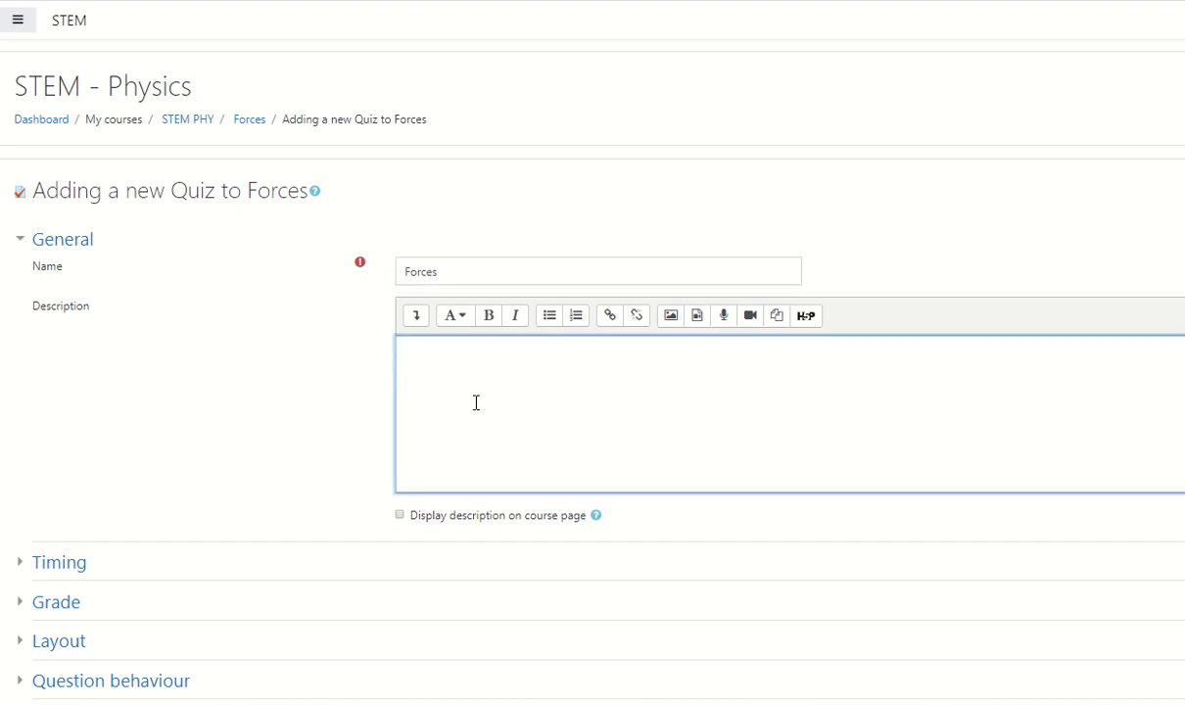
- Enable the quiz's opening date and time in the Timing settings
{"action": "scroll", "coordinate": [476, 395], "scroll_direction": "down", "scroll_amount": 1}
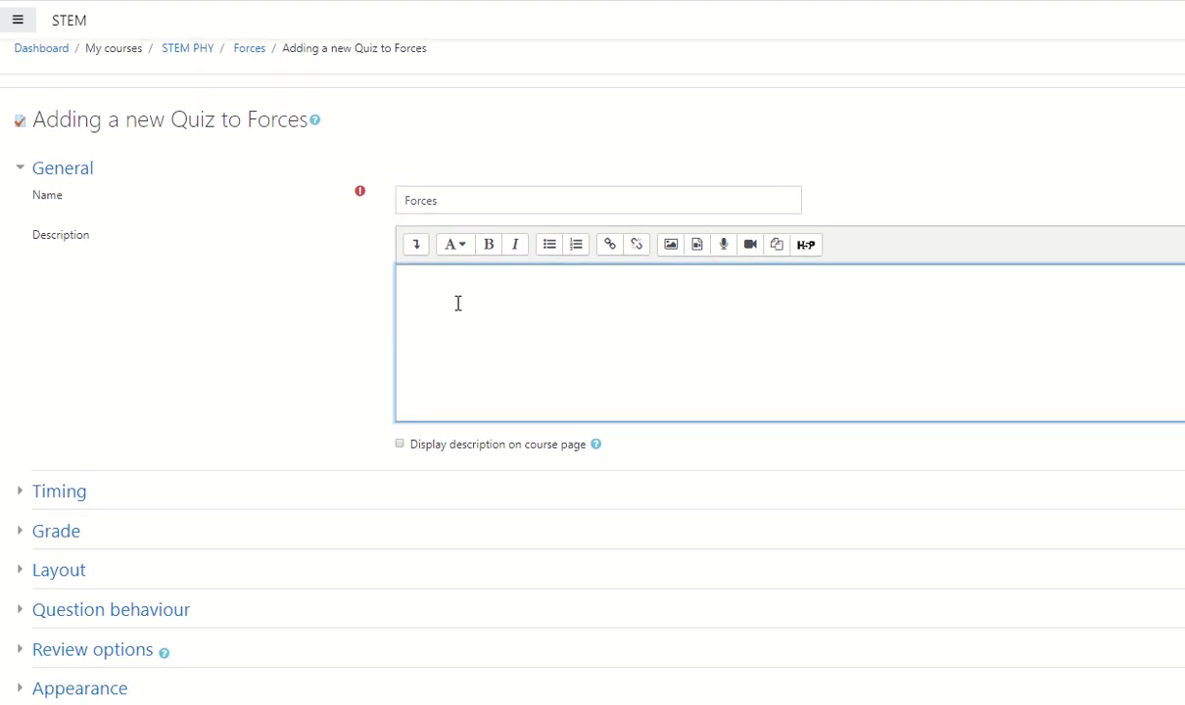
{"action": "scroll", "coordinate": [452, 302], "scroll_direction": "down", "scroll_amount": 2}
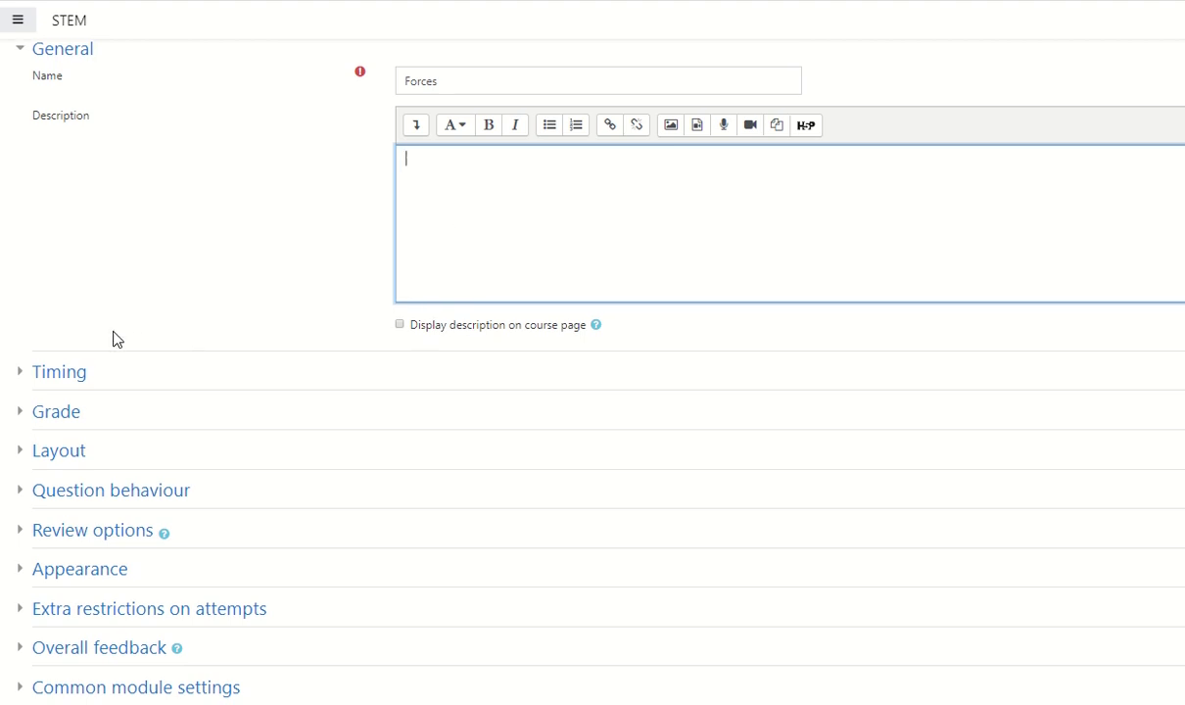
{"action": "scroll", "coordinate": [71, 340], "scroll_direction": "down", "scroll_amount": 3}
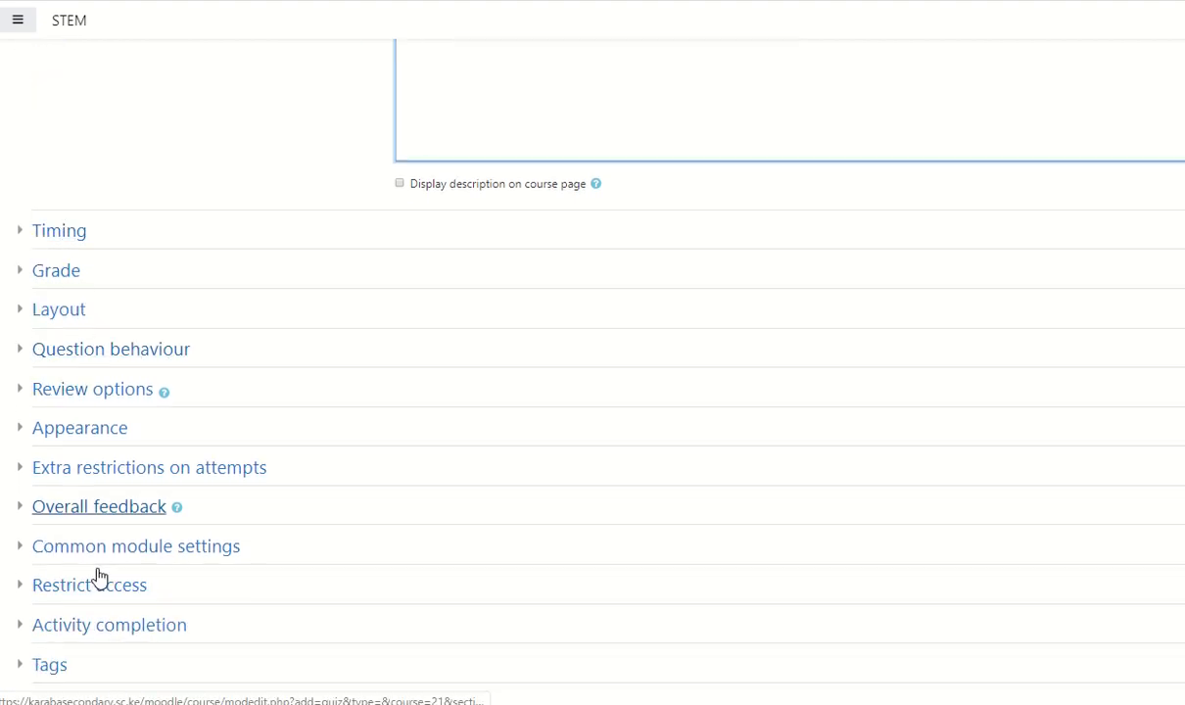
{"action": "scroll", "coordinate": [106, 672], "scroll_direction": "down", "scroll_amount": 2}
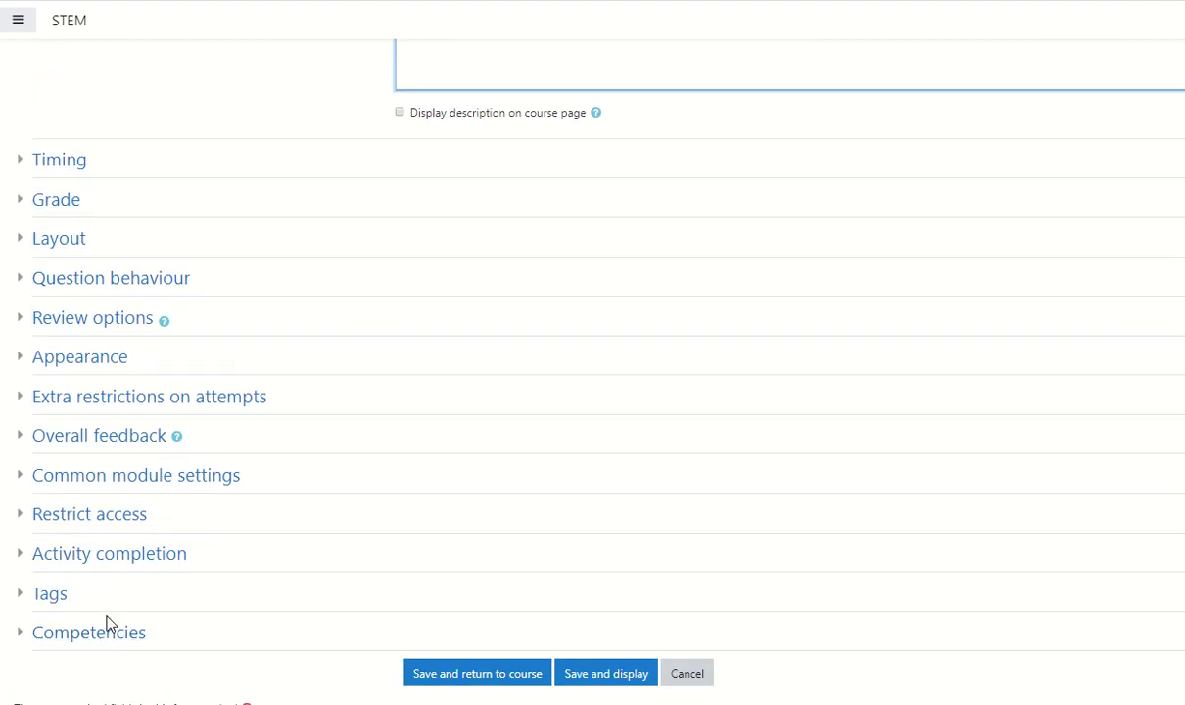
{"action": "scroll", "coordinate": [263, 447], "scroll_direction": "up", "scroll_amount": 2}
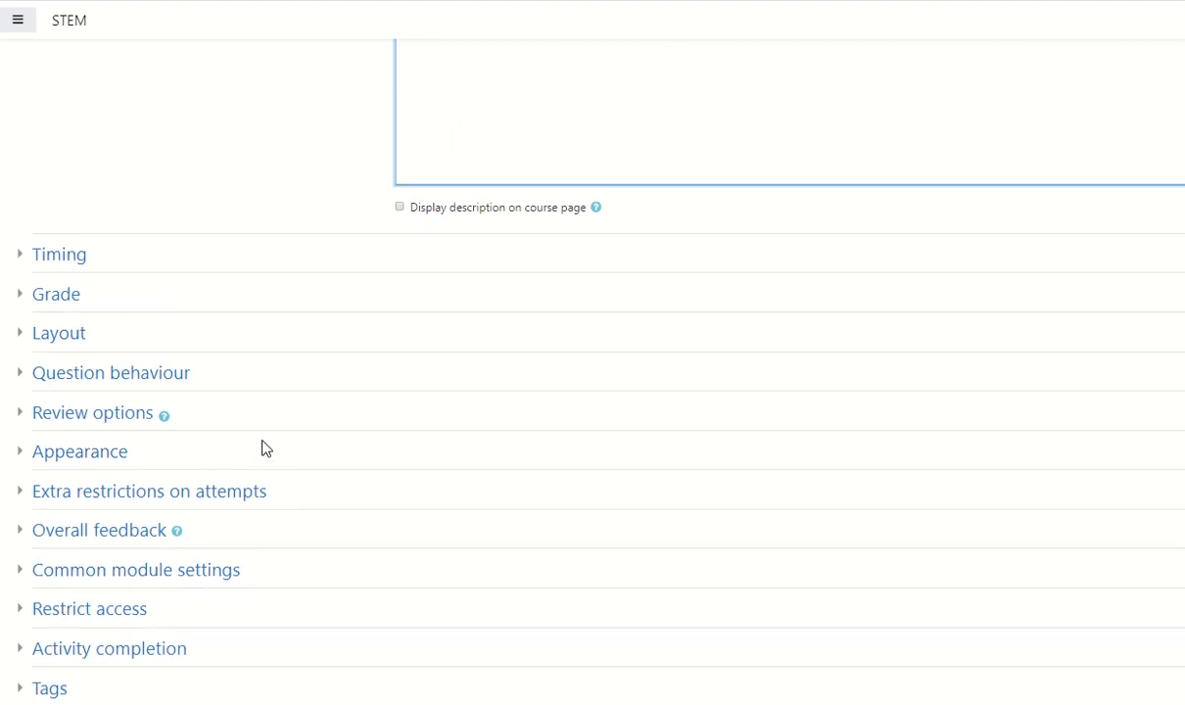
{"action": "left_click", "coordinate": [22, 257]}
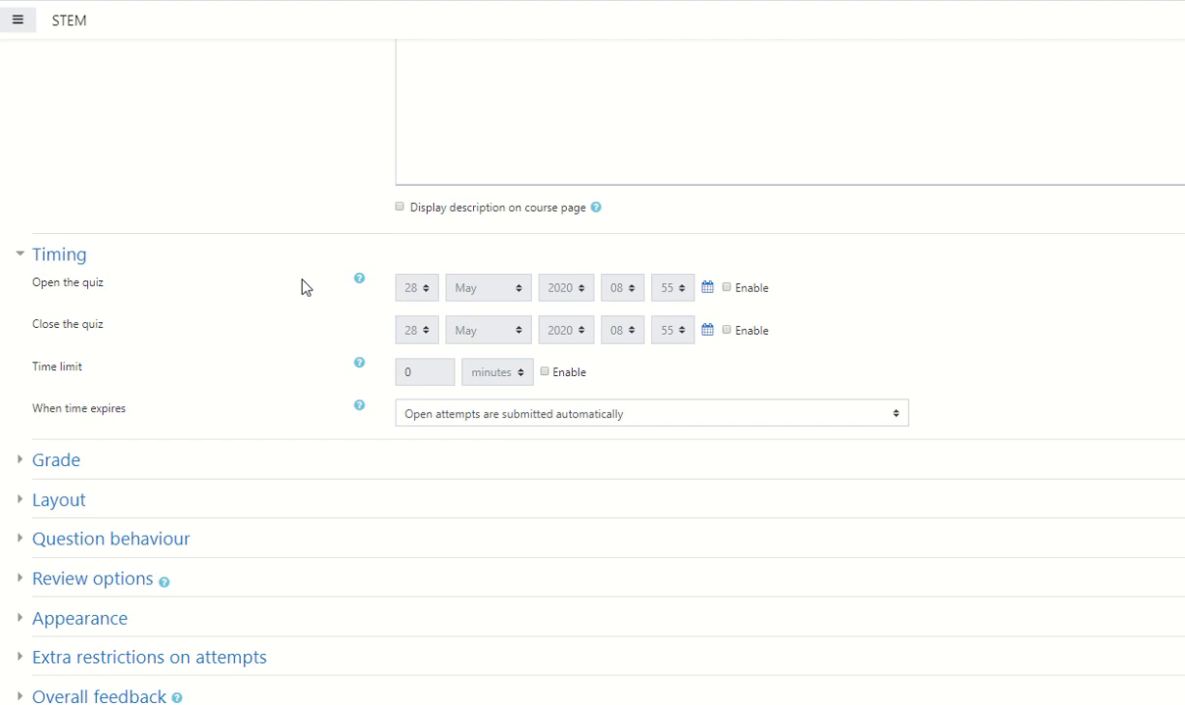
{"action": "left_click", "coordinate": [727, 288]}
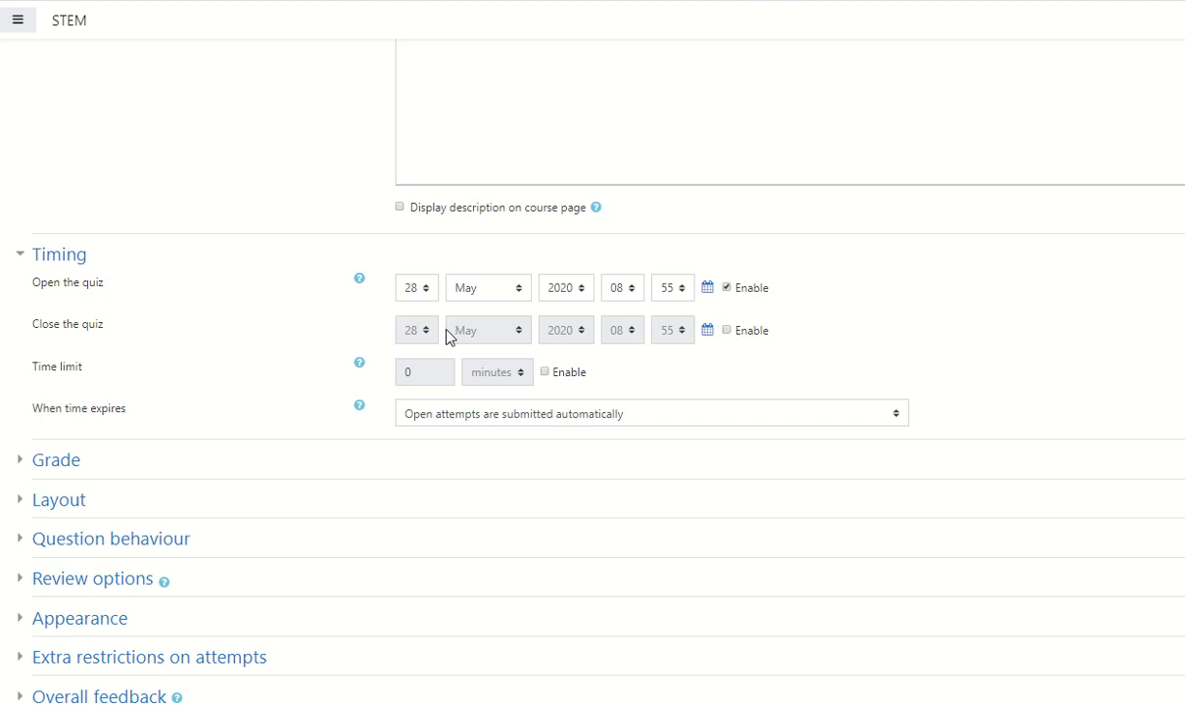
- Enable the quiz's time limit and set it to 20 minutes
{"action": "scroll", "coordinate": [453, 333], "scroll_direction": "down", "scroll_amount": 1}
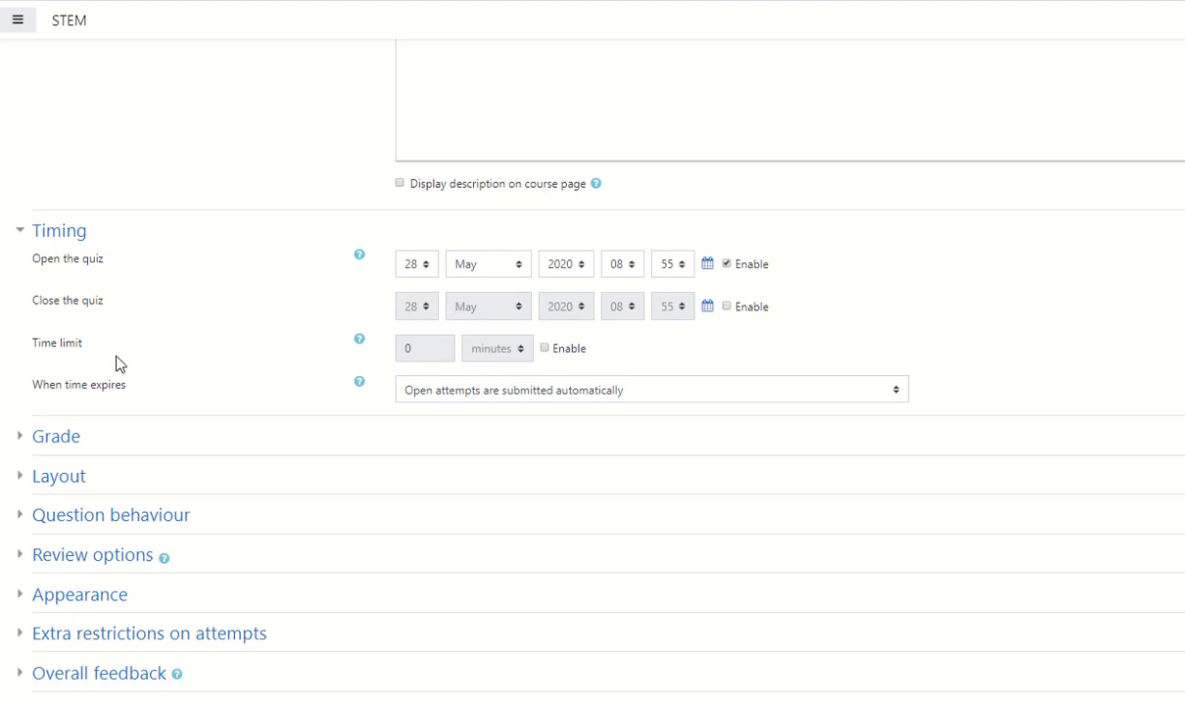
{"action": "left_click", "coordinate": [546, 349]}
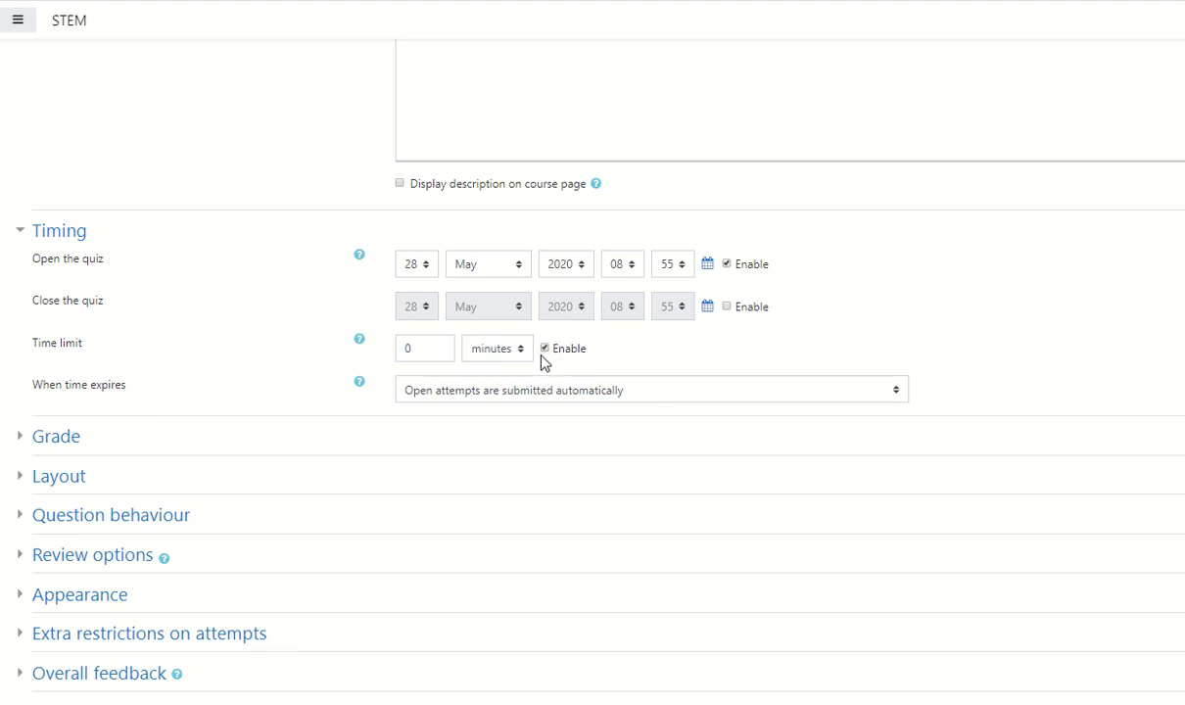
{"action": "left_click", "coordinate": [412, 351]}
{"action": "double_click", "coordinate": [431, 350]}
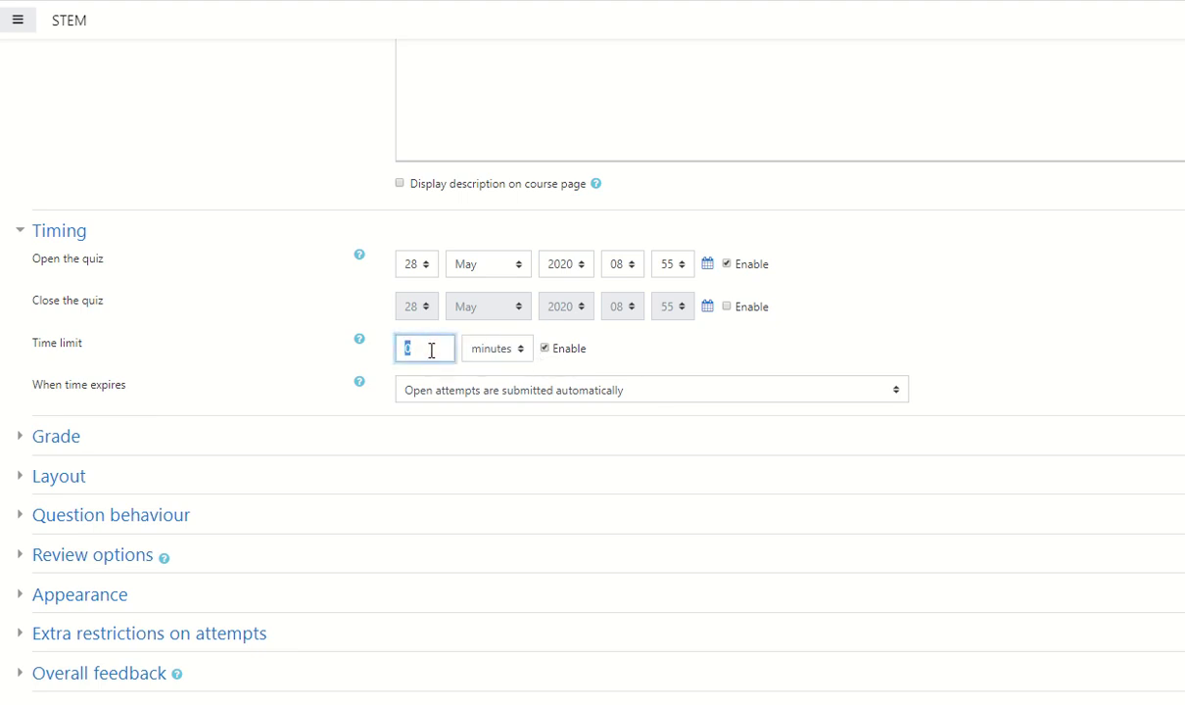
{"action": "type", "text": "20"}
- Choose "Open attempts are submitted automatically" as the behaviour when the quiz time expires
{"action": "scroll", "coordinate": [460, 362], "scroll_direction": "down", "scroll_amount": 1}
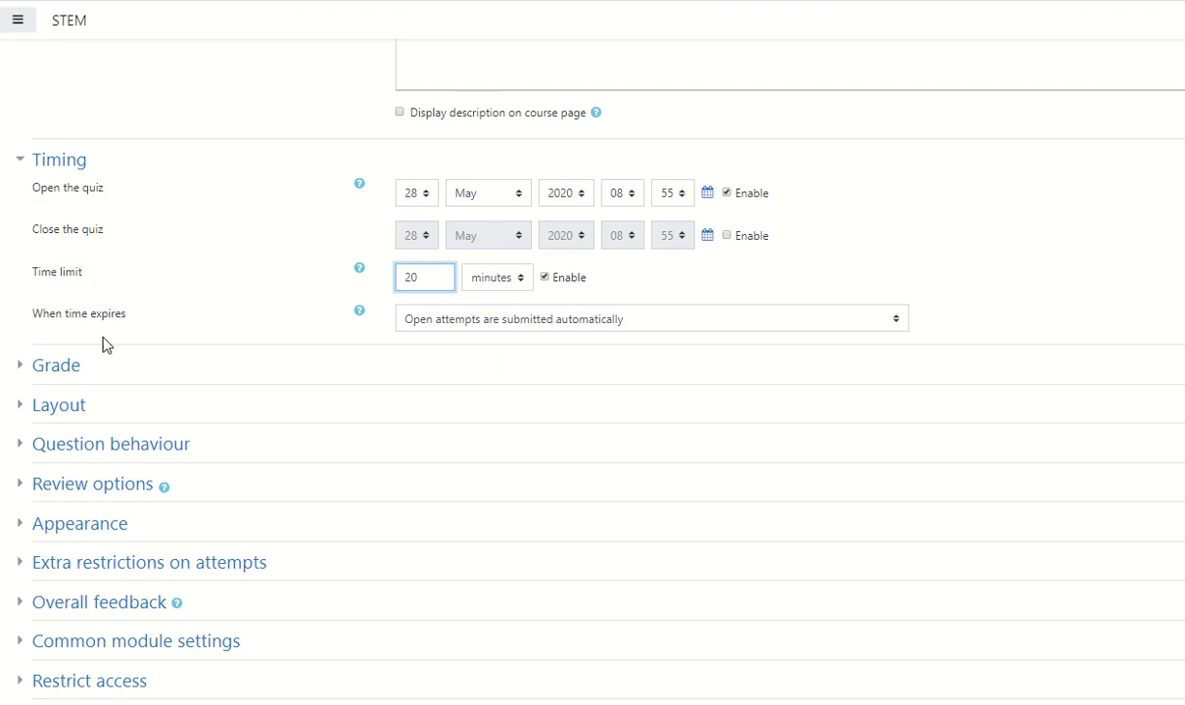
{"action": "left_click", "coordinate": [560, 327]}
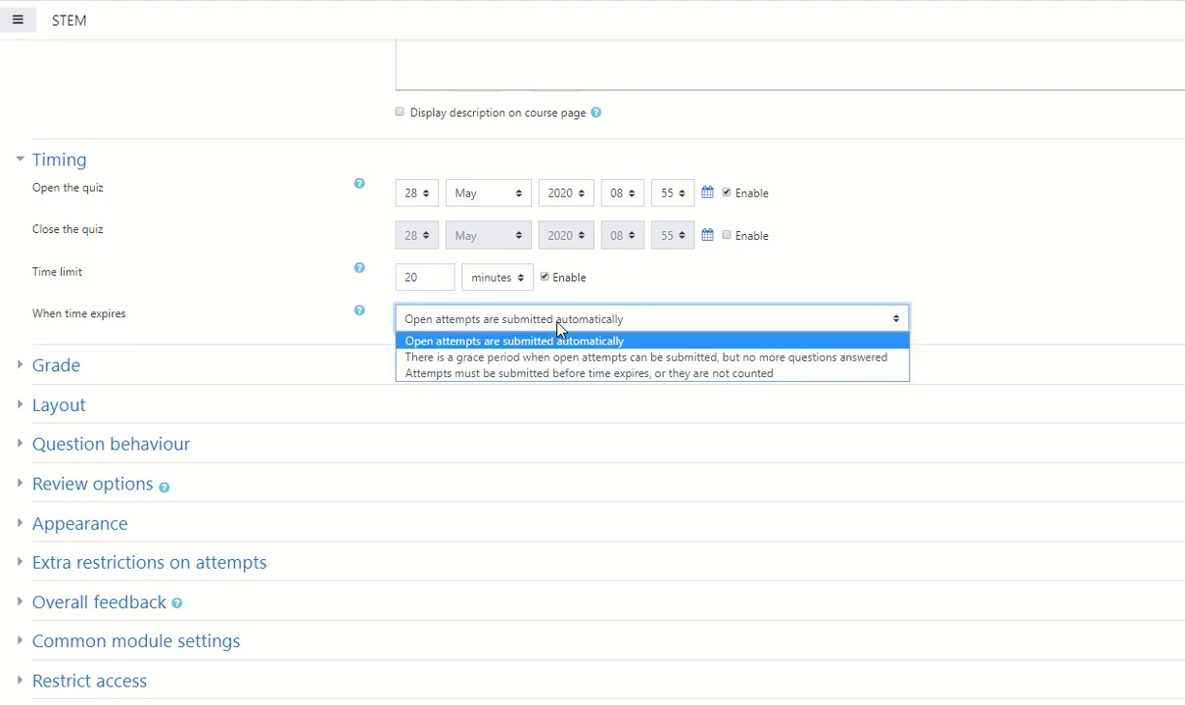
{"action": "left_click", "coordinate": [455, 343]}
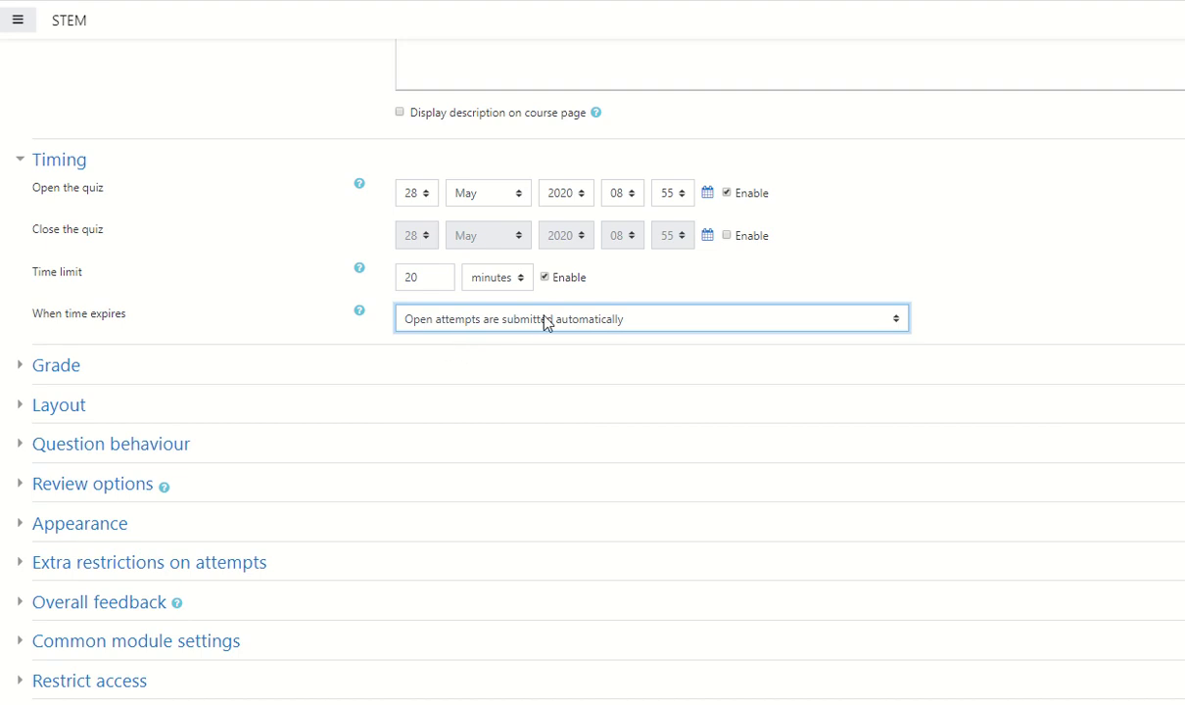
- Set the quiz's grade to pass to 7 in the Grade settings, keeping the grade category Uncategorised
{"action": "left_click", "coordinate": [21, 371]}
{"action": "scroll", "coordinate": [21, 374], "scroll_direction": "down", "scroll_amount": 1}
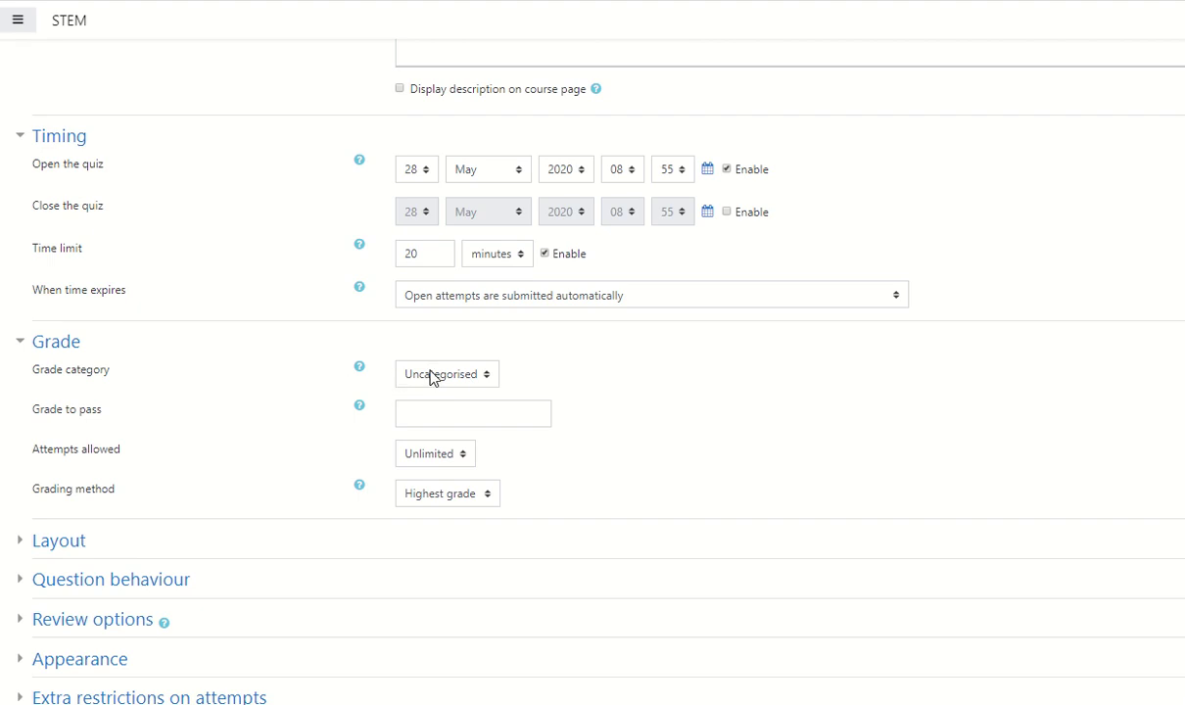
{"action": "left_click", "coordinate": [488, 381]}
{"action": "left_click", "coordinate": [488, 381]}
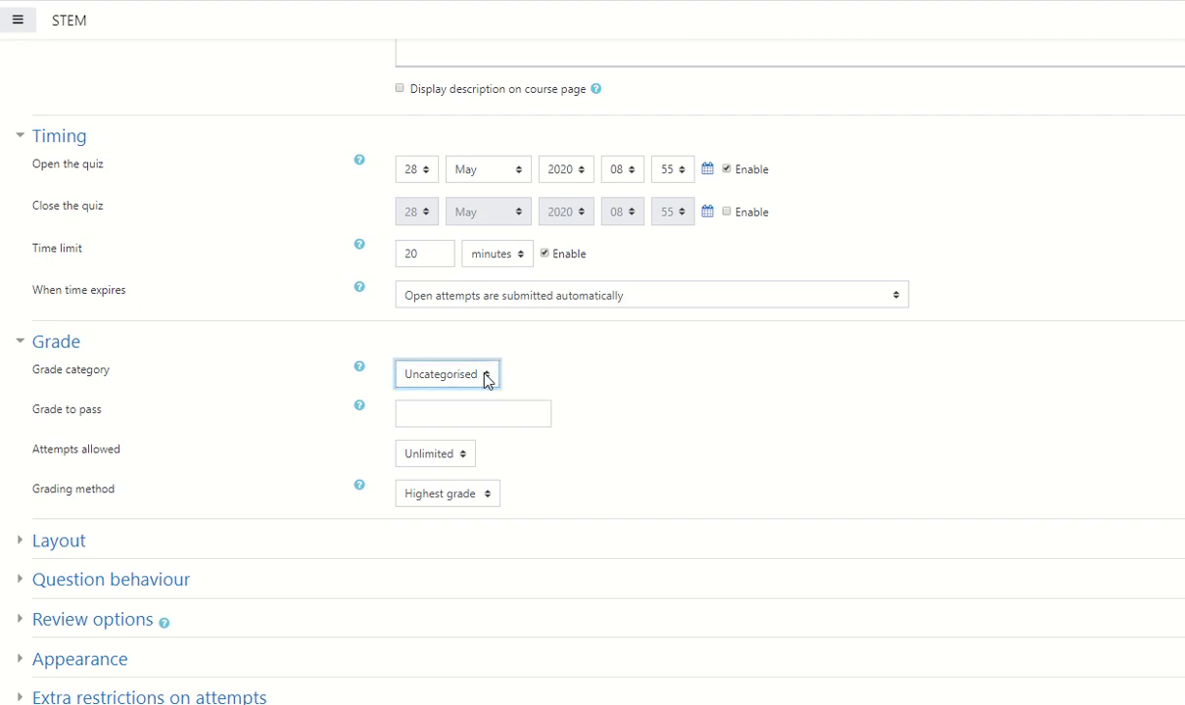
{"action": "left_click", "coordinate": [421, 416]}
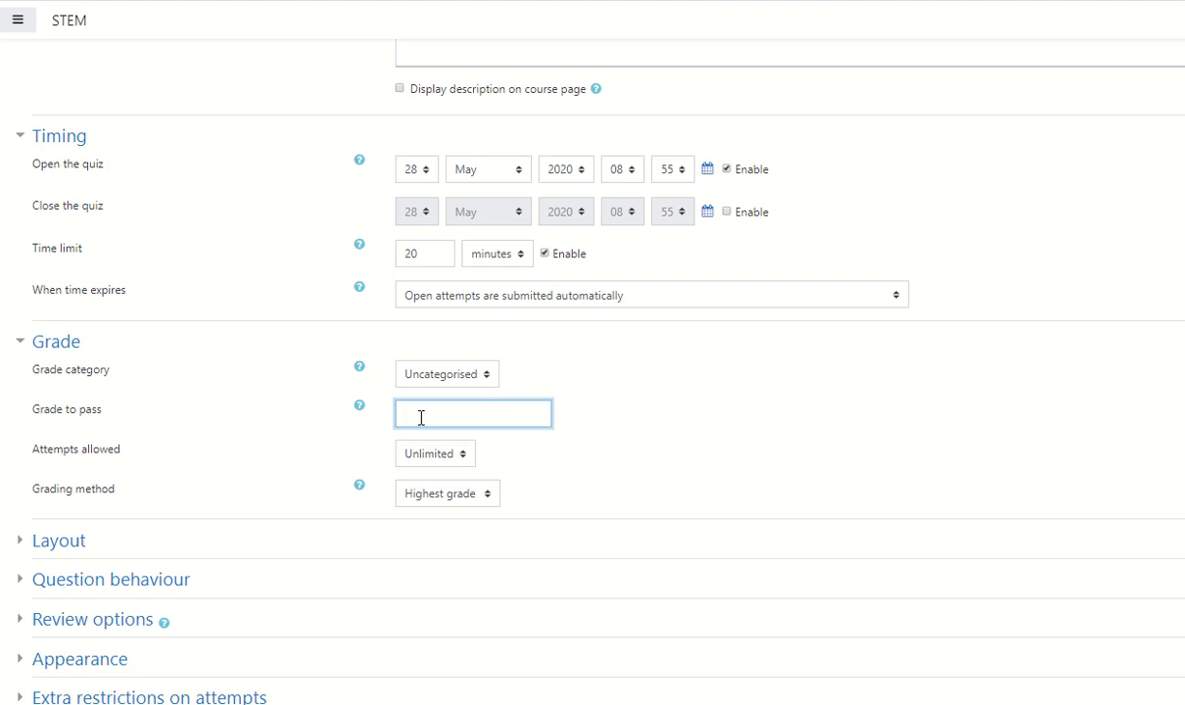
{"action": "type", "text": "7"}
- Review the choices for attempts allowed and select Unlimited
{"action": "scroll", "coordinate": [431, 417], "scroll_direction": "down", "scroll_amount": 1}
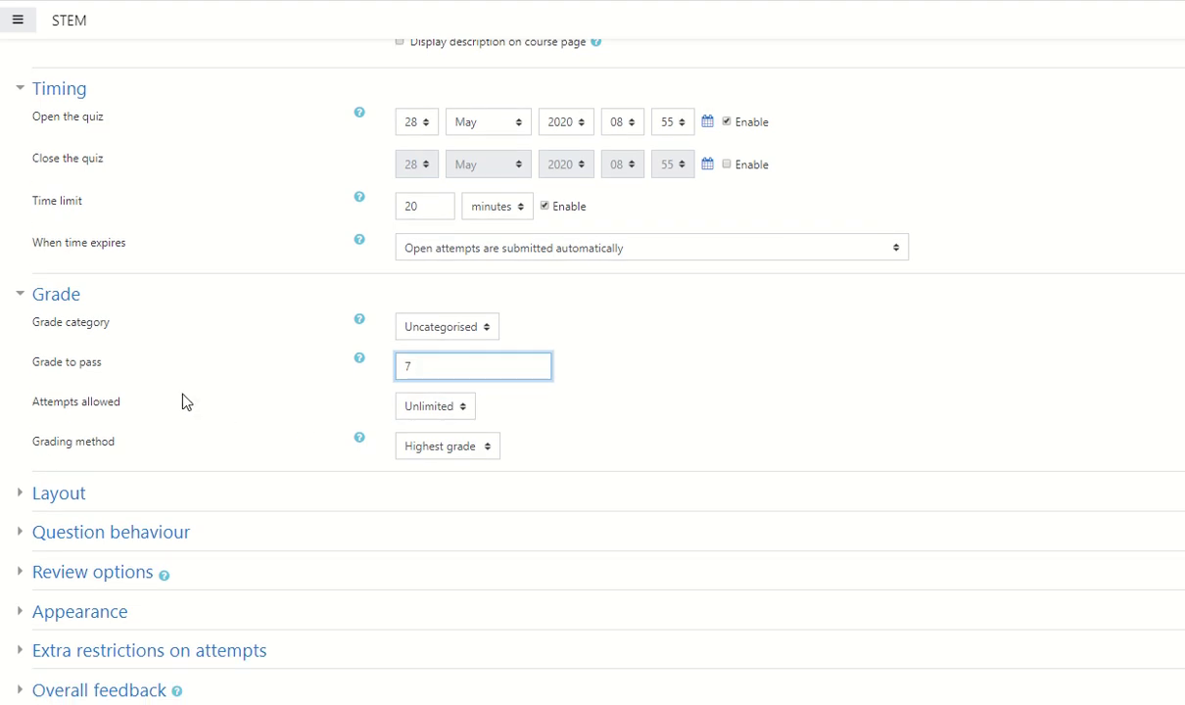
{"action": "left_click", "coordinate": [468, 410]}
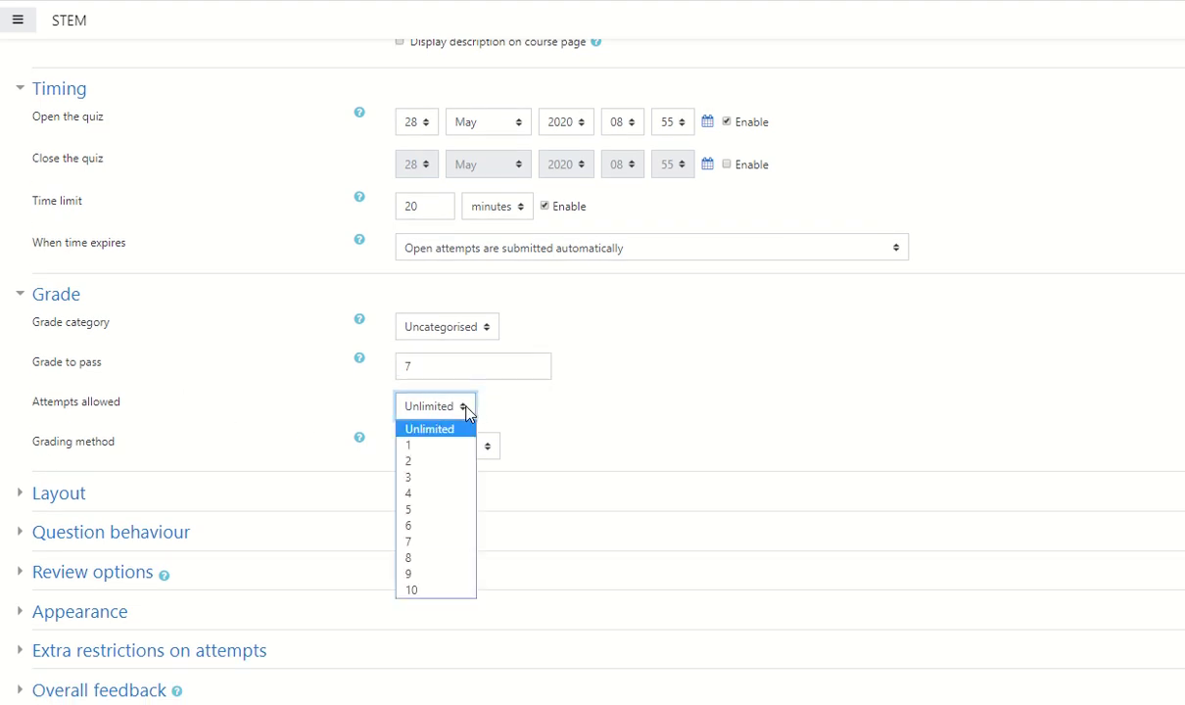
{"action": "left_click", "coordinate": [467, 410]}
{"action": "left_click", "coordinate": [467, 412]}
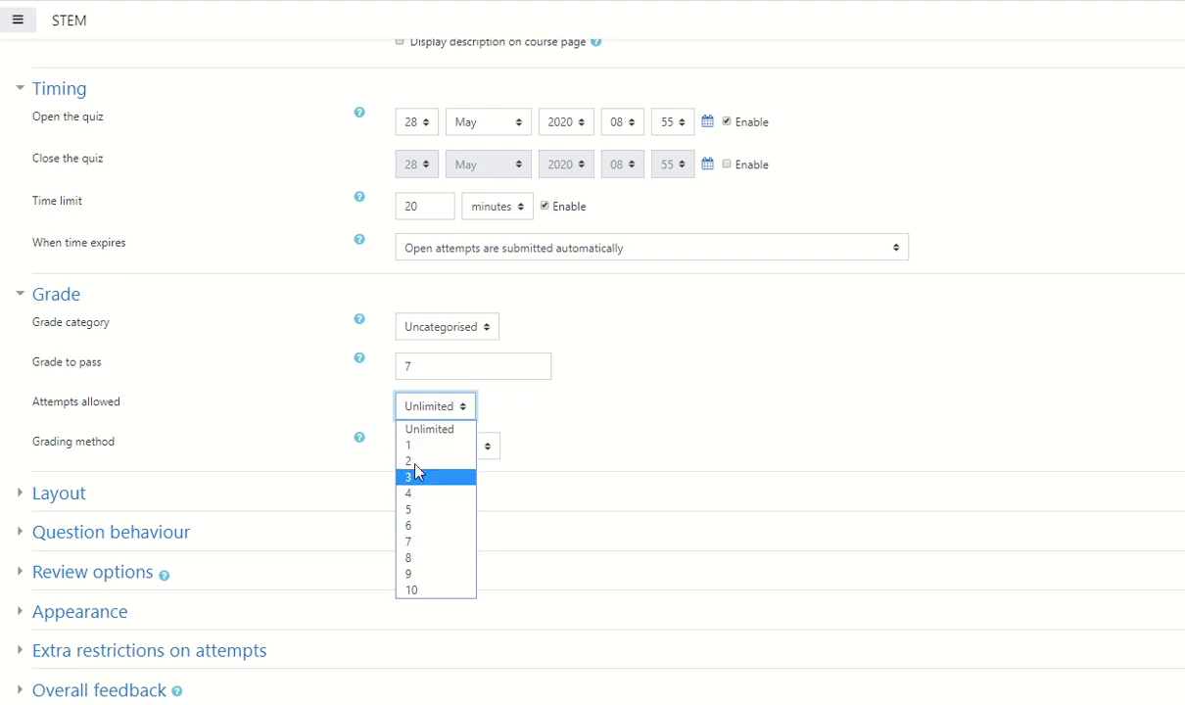
{"action": "left_click", "coordinate": [438, 430]}
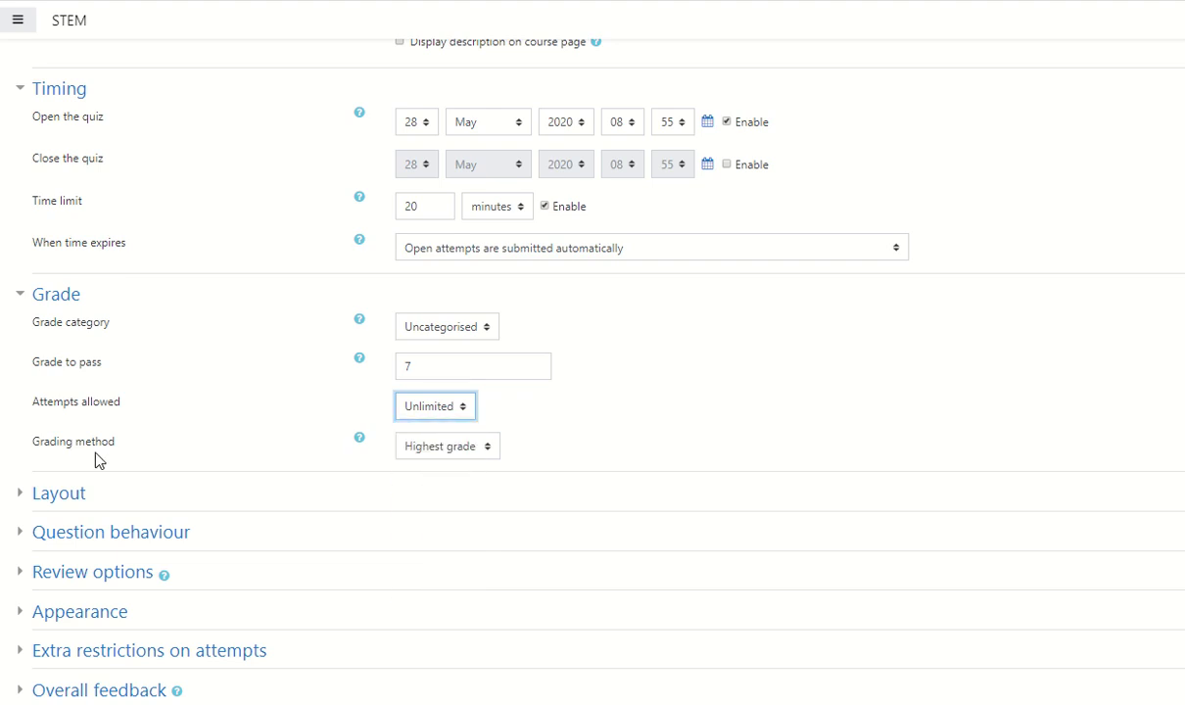
- Choose Highest grade as the quiz's grading method
{"action": "left_click", "coordinate": [489, 453]}
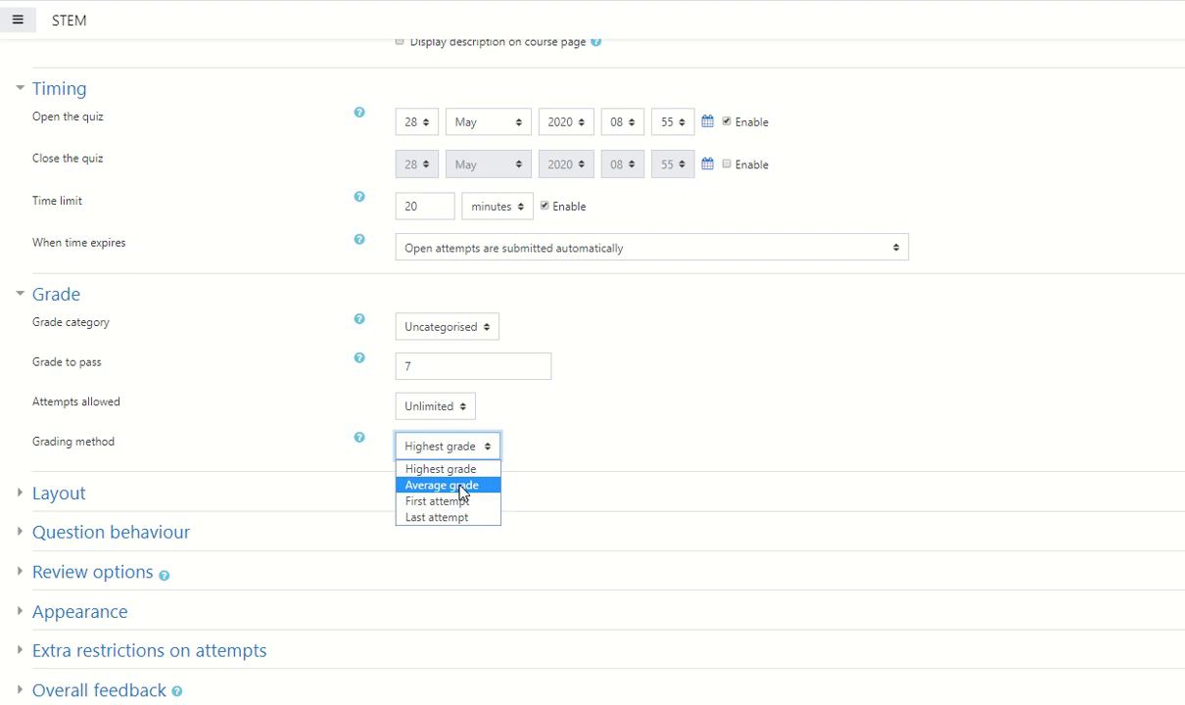
{"action": "left_click", "coordinate": [460, 475]}
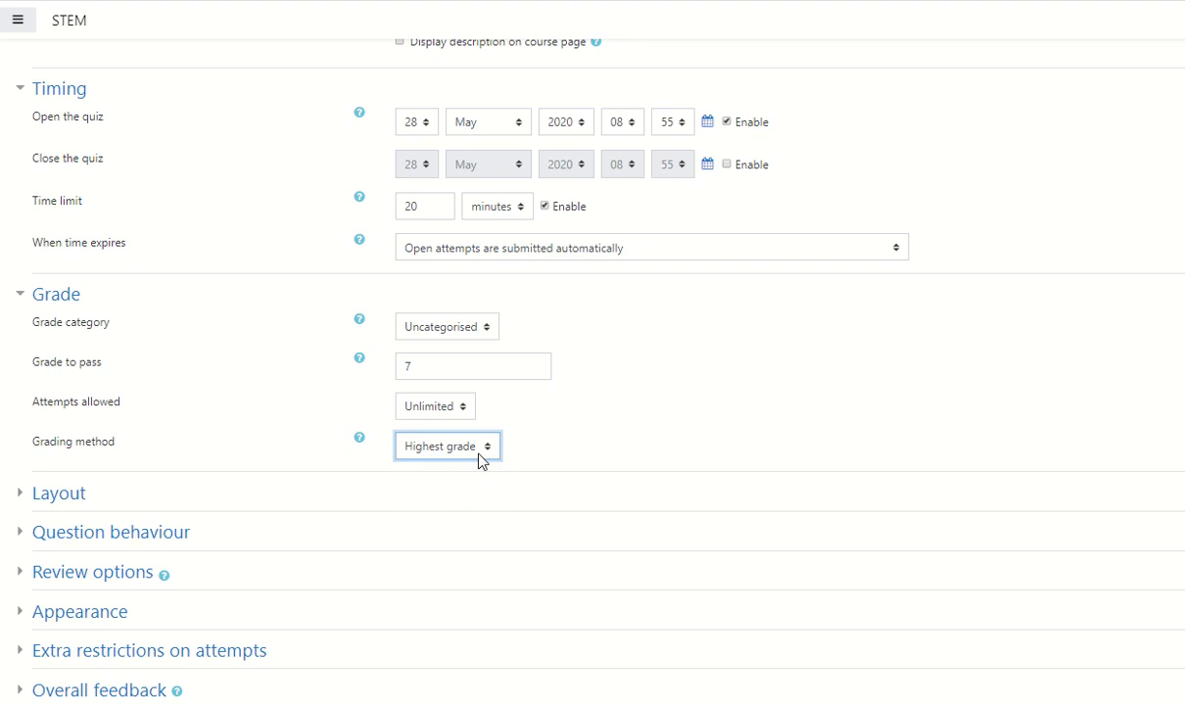
{"action": "left_click", "coordinate": [480, 452]}
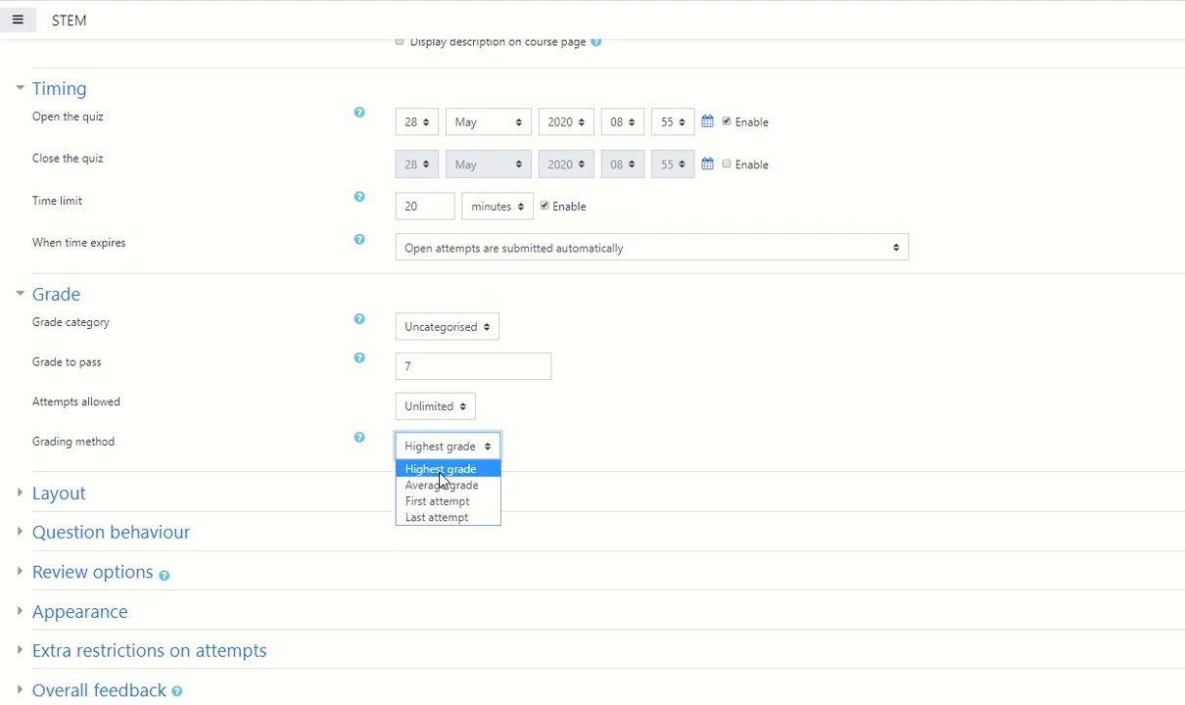
{"action": "left_click", "coordinate": [583, 424]}
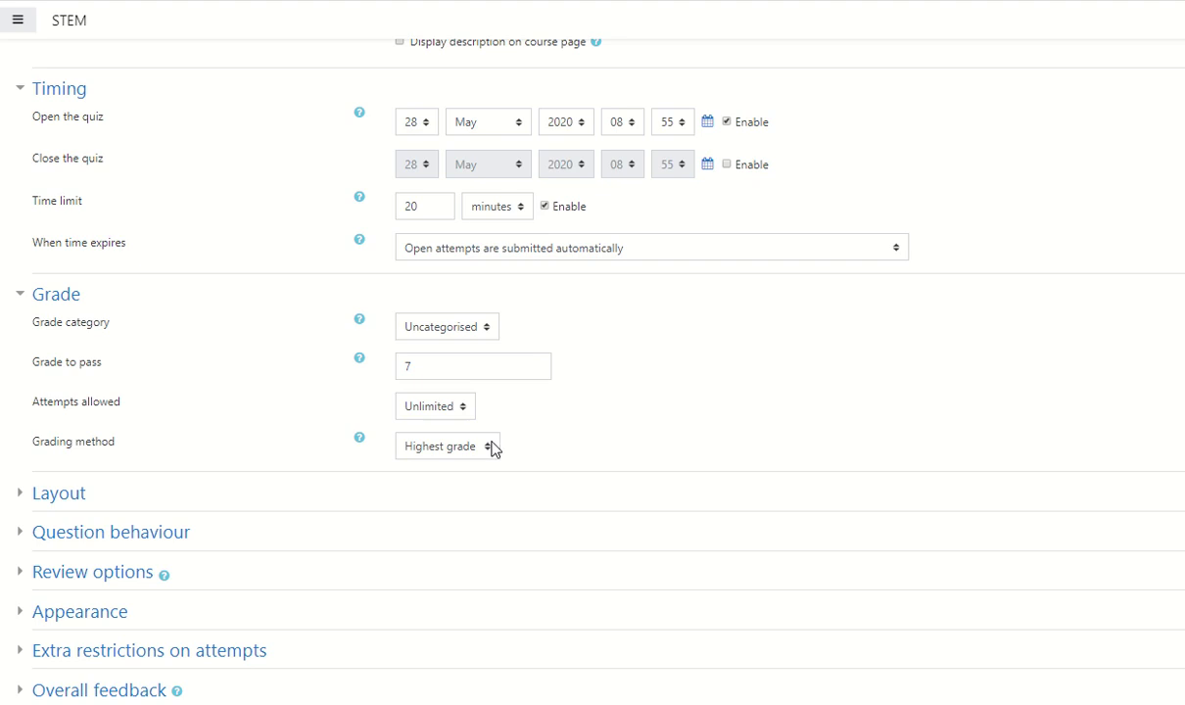
- Show all of the quiz's Layout settings and choose a new page for every question
{"action": "scroll", "coordinate": [489, 360], "scroll_direction": "down", "scroll_amount": 1}
{"action": "scroll", "coordinate": [408, 405], "scroll_direction": "down", "scroll_amount": 1}
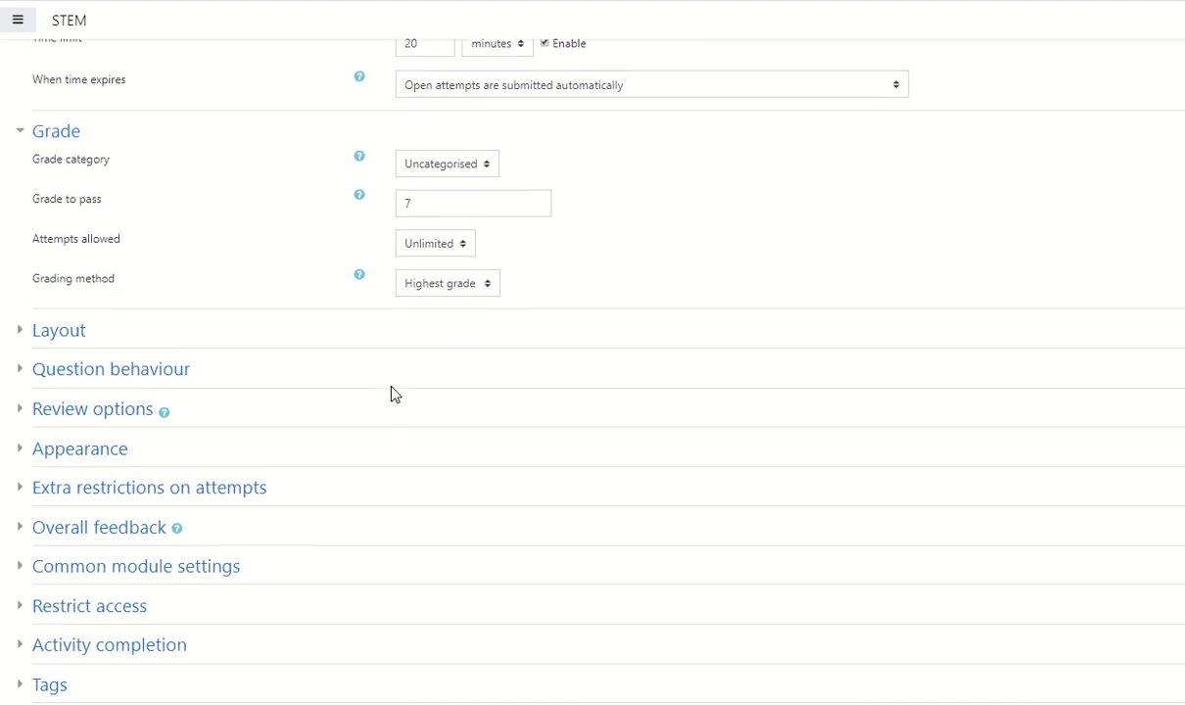
{"action": "left_click", "coordinate": [21, 333]}
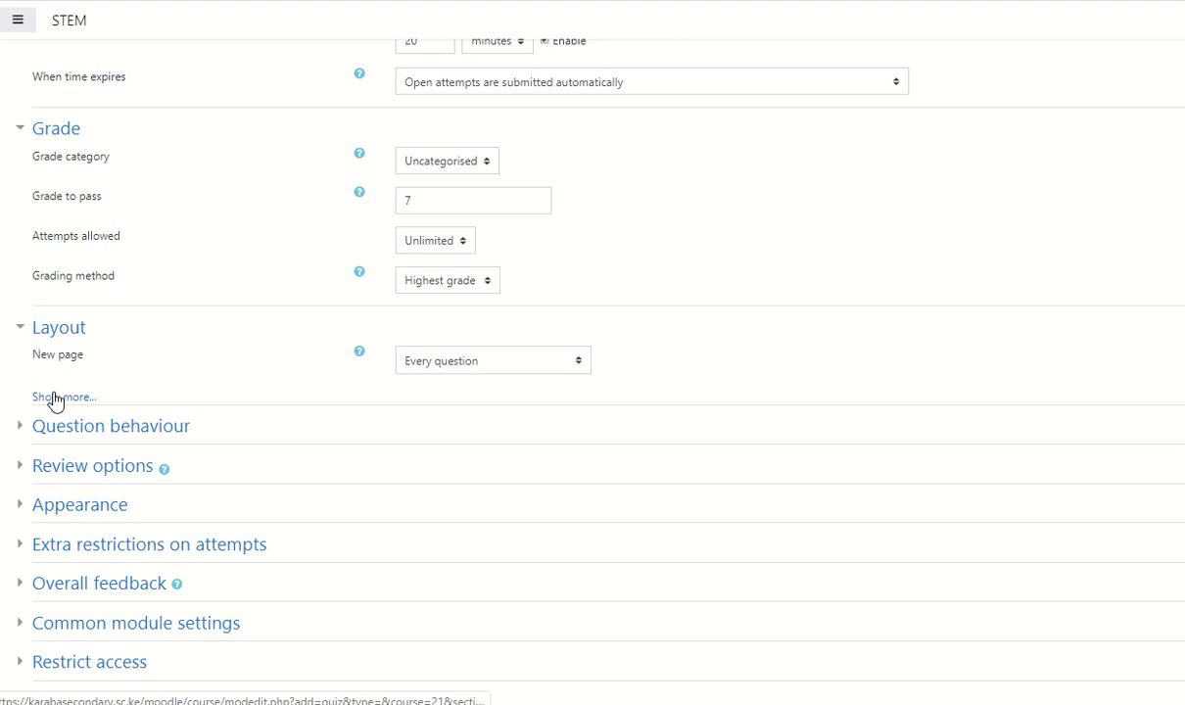
{"action": "left_click", "coordinate": [56, 398]}
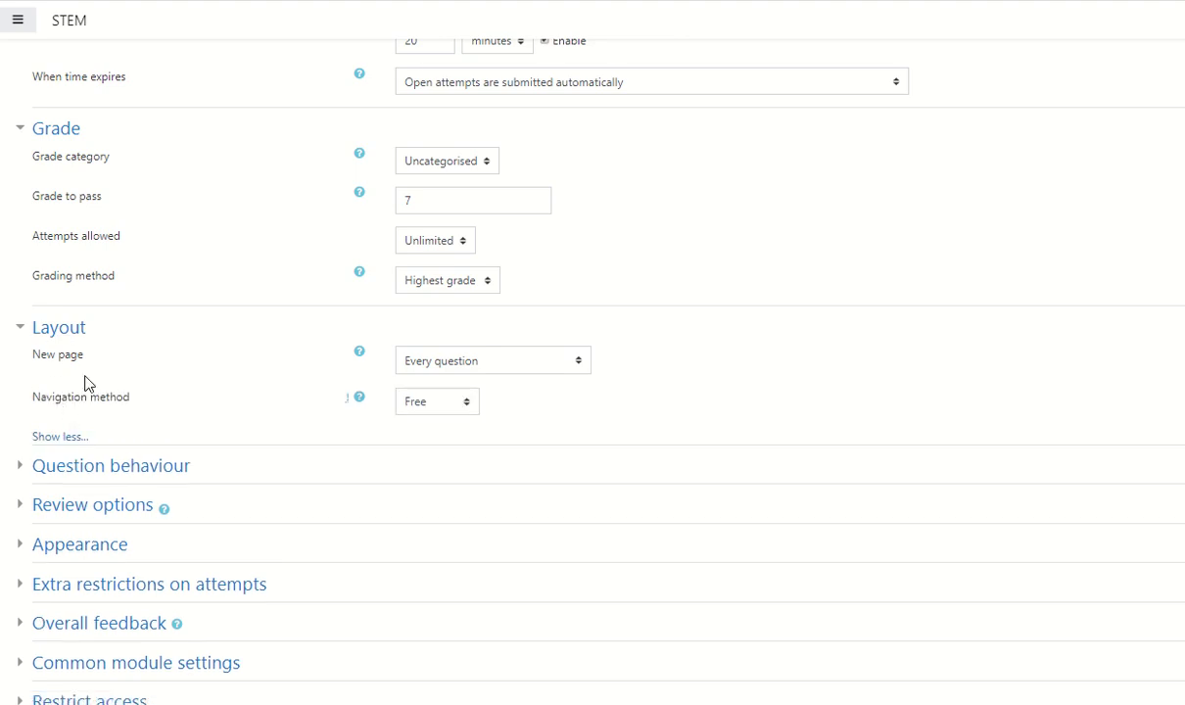
{"action": "left_click", "coordinate": [582, 363]}
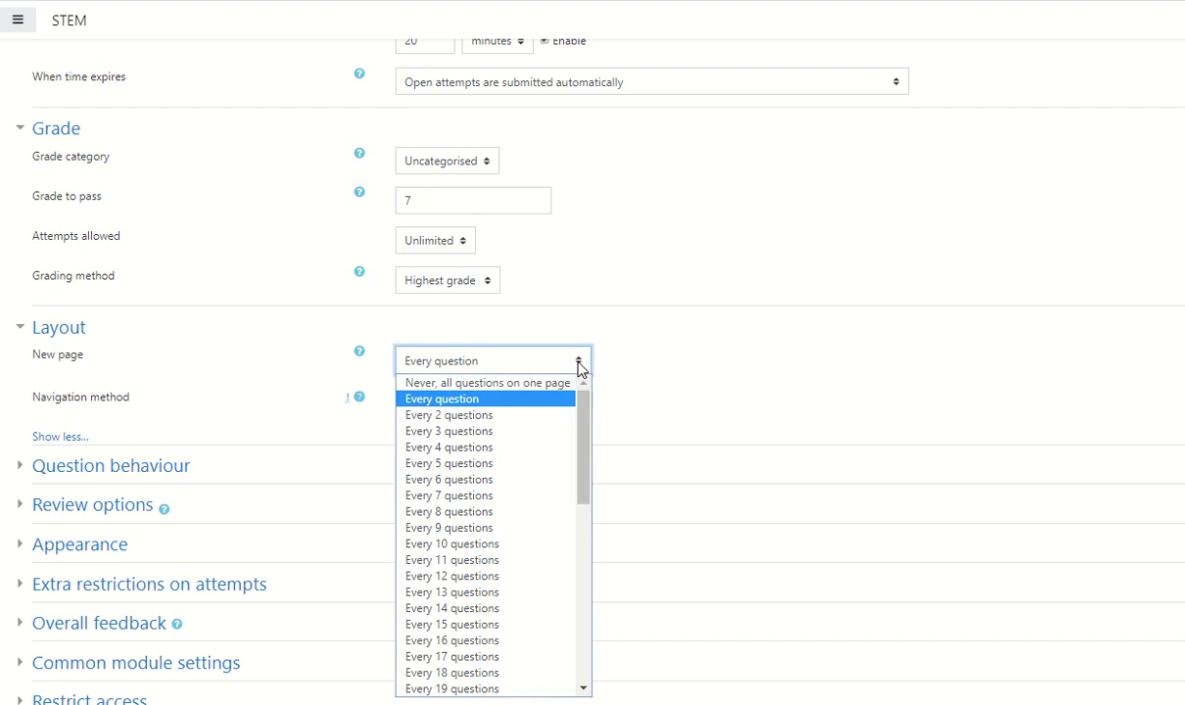
{"action": "left_click", "coordinate": [460, 407]}
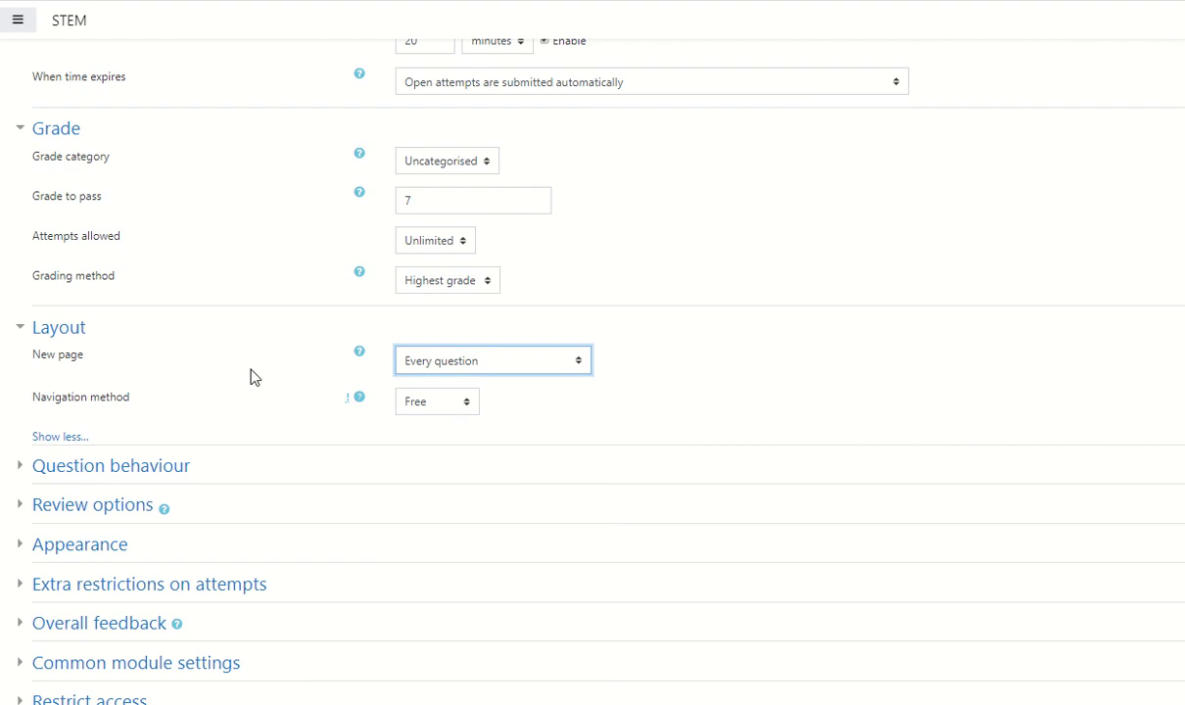
- Read the help on the navigation method and set it to Sequential
{"action": "left_click", "coordinate": [359, 399]}
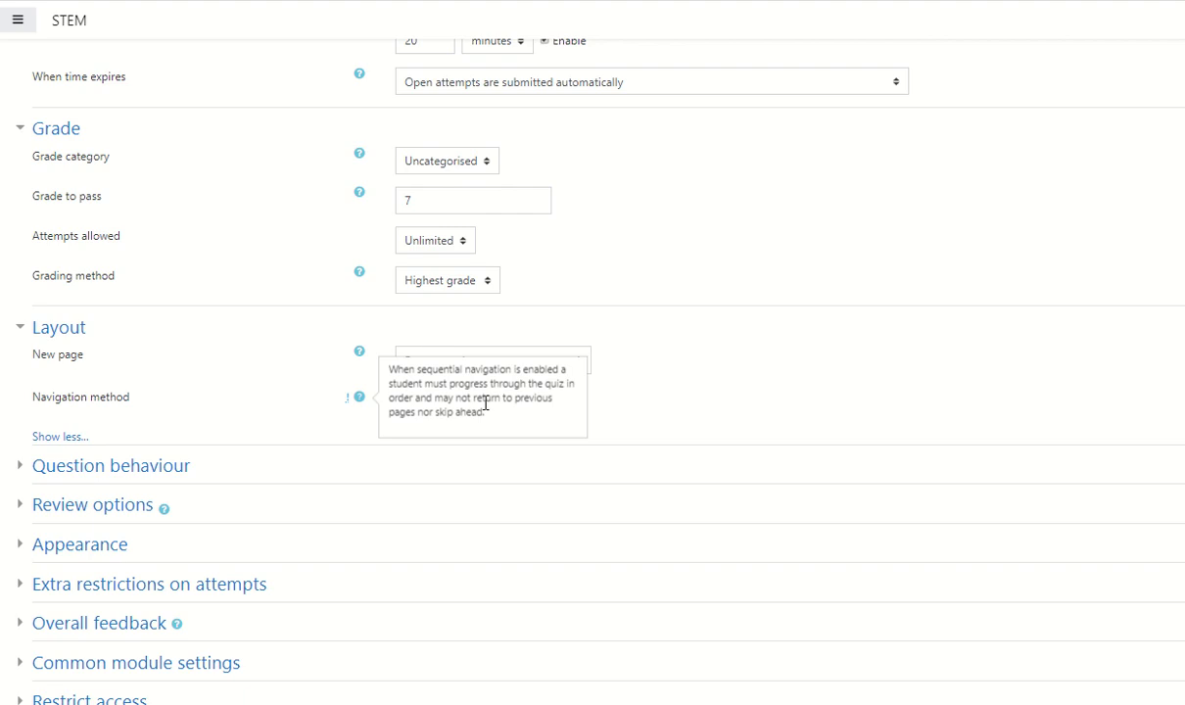
{"action": "left_click", "coordinate": [607, 411]}
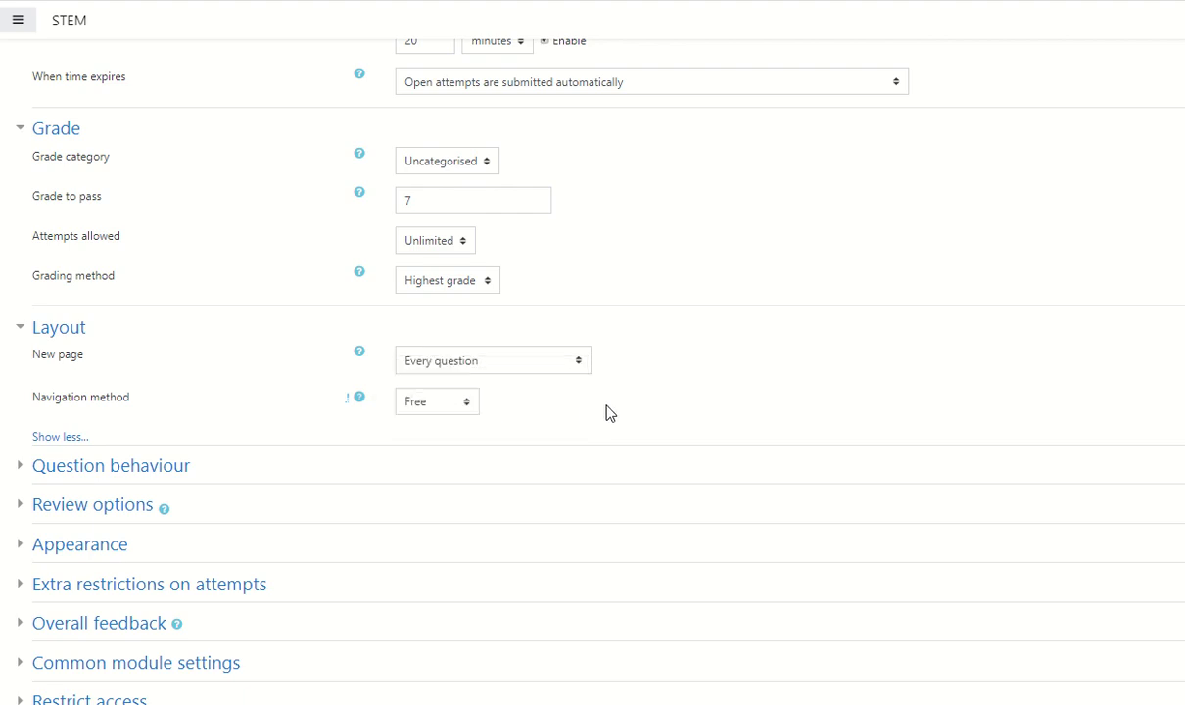
{"action": "left_click", "coordinate": [466, 403]}
{"action": "left_click", "coordinate": [449, 442]}
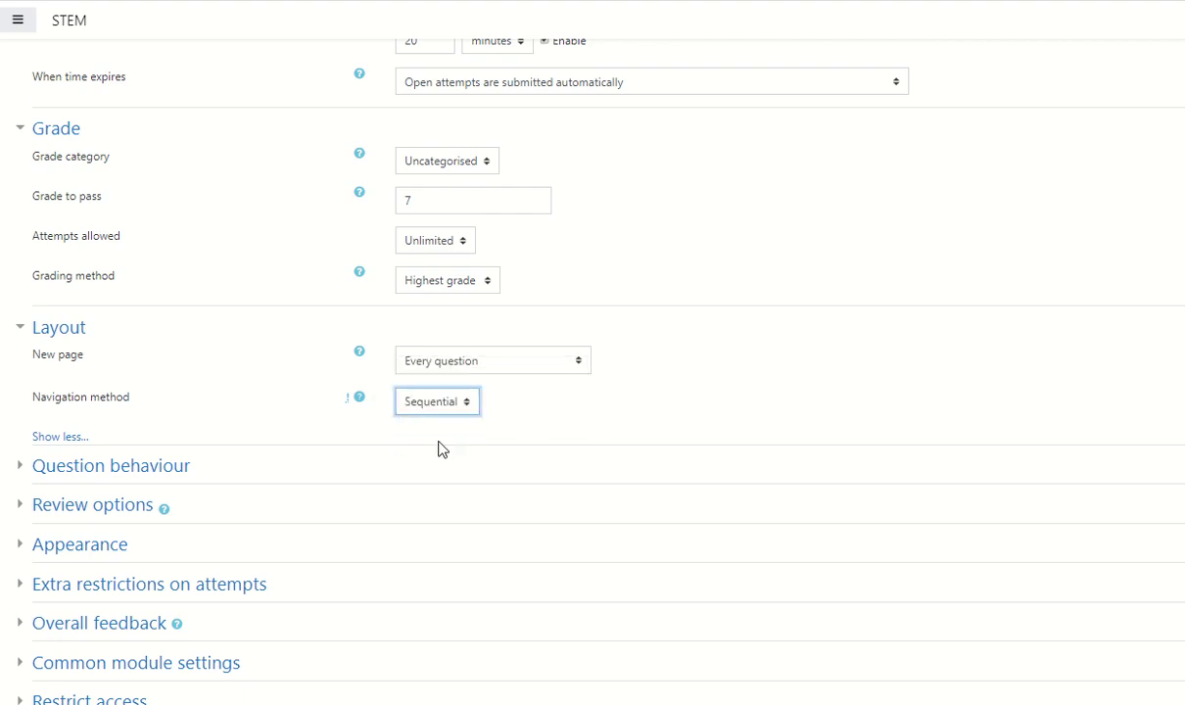
- Review all Question behaviour settings, including the help on how questions behave and whether each attempt builds on the last
{"action": "scroll", "coordinate": [137, 436], "scroll_direction": "down", "scroll_amount": 1}
{"action": "scroll", "coordinate": [137, 435], "scroll_direction": "down", "scroll_amount": 1}
{"action": "left_click", "coordinate": [24, 326]}
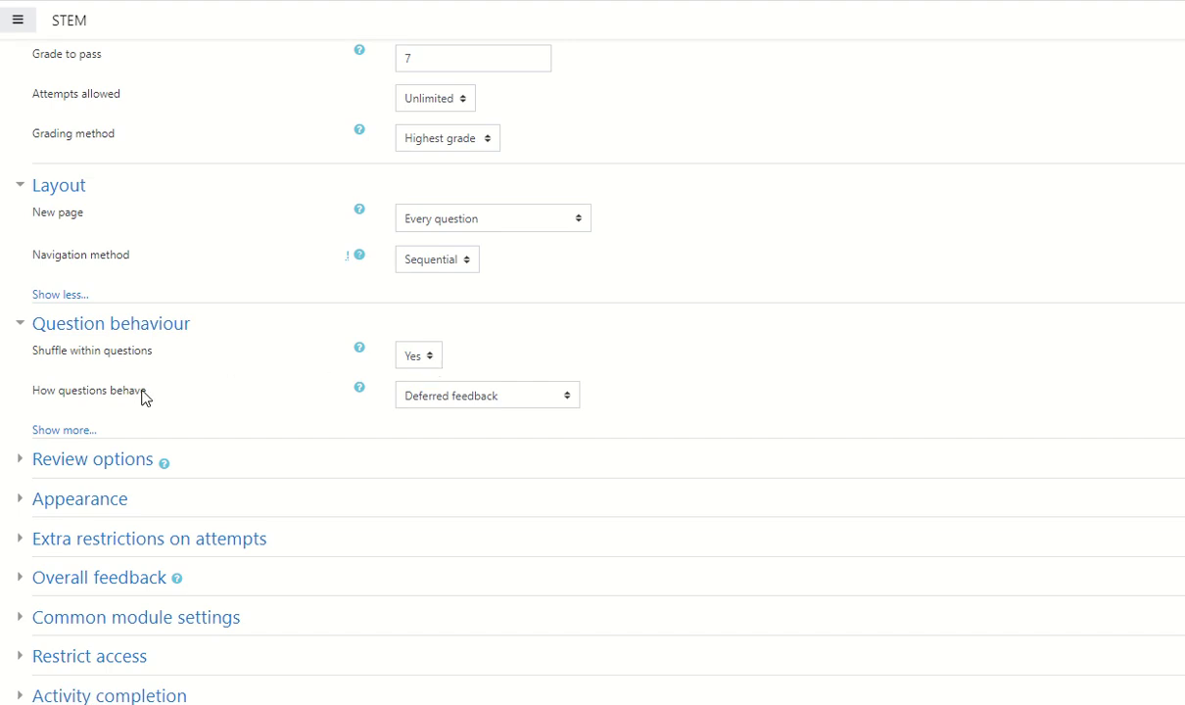
{"action": "left_click", "coordinate": [359, 390]}
{"action": "left_click", "coordinate": [641, 369]}
{"action": "left_click", "coordinate": [61, 430]}
{"action": "scroll", "coordinate": [172, 424], "scroll_direction": "down", "scroll_amount": 1}
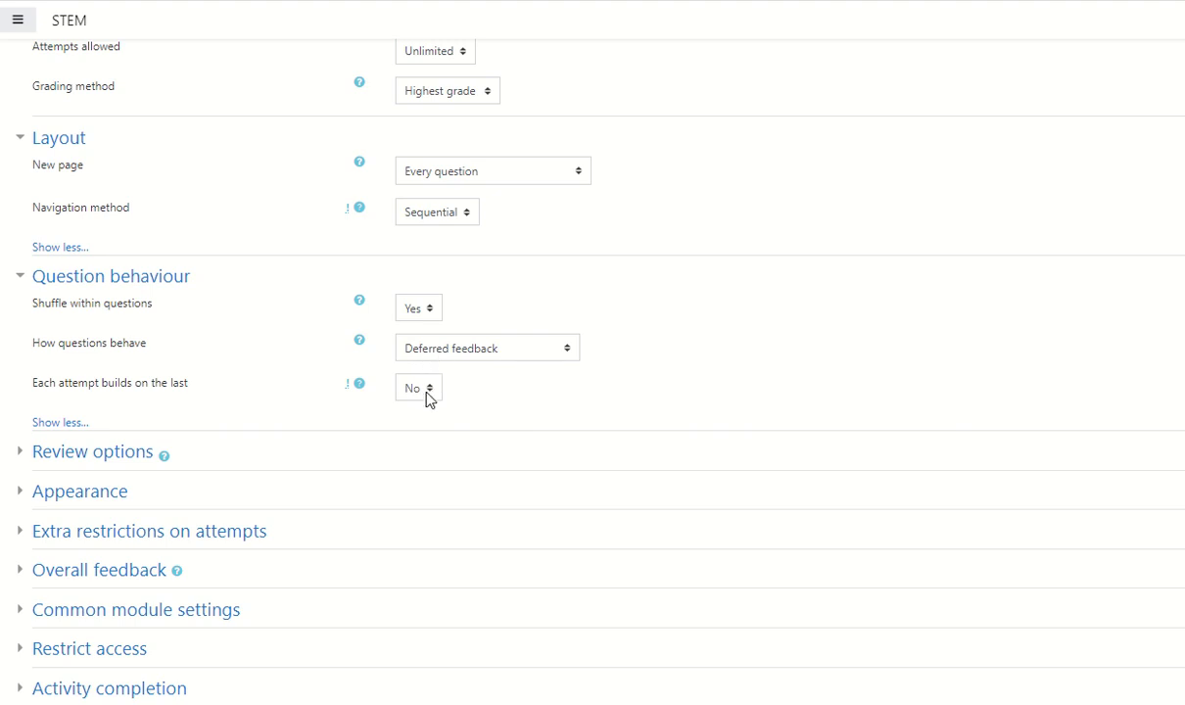
- Examine the quiz's Review options and its full set of Appearance settings
{"action": "left_click", "coordinate": [20, 451]}
{"action": "scroll", "coordinate": [208, 355], "scroll_direction": "down", "scroll_amount": 2}
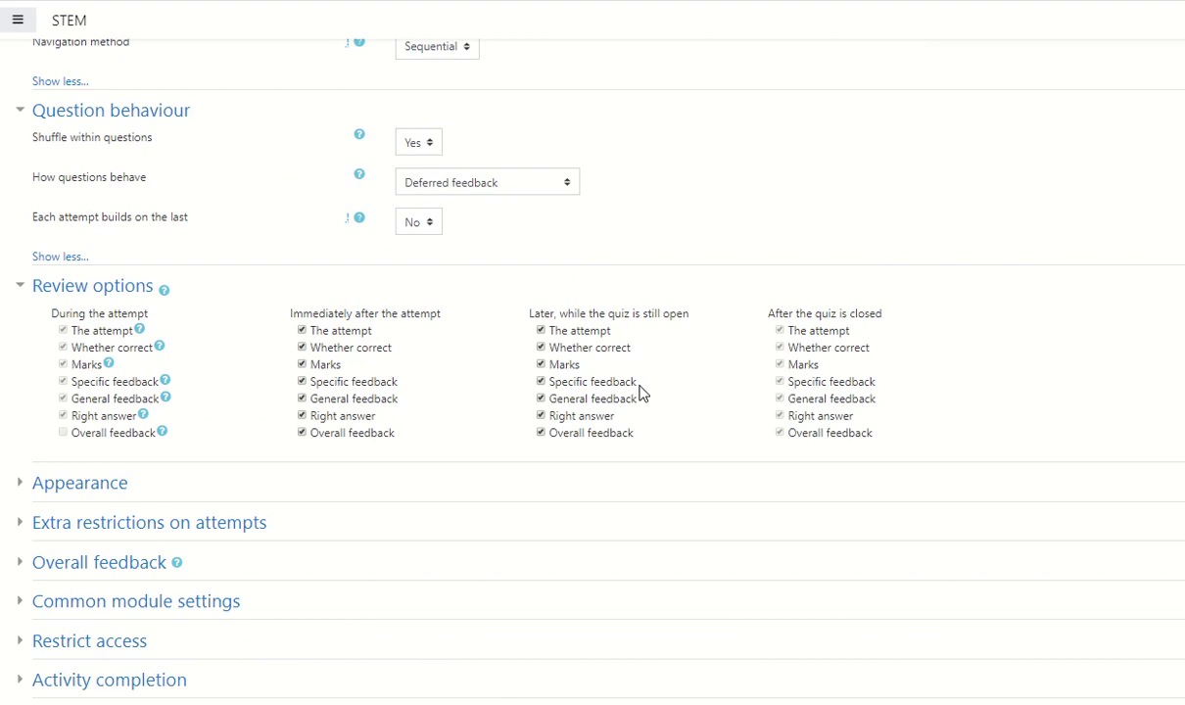
{"action": "scroll", "coordinate": [75, 331], "scroll_direction": "down", "scroll_amount": 3}
{"action": "left_click", "coordinate": [24, 296]}
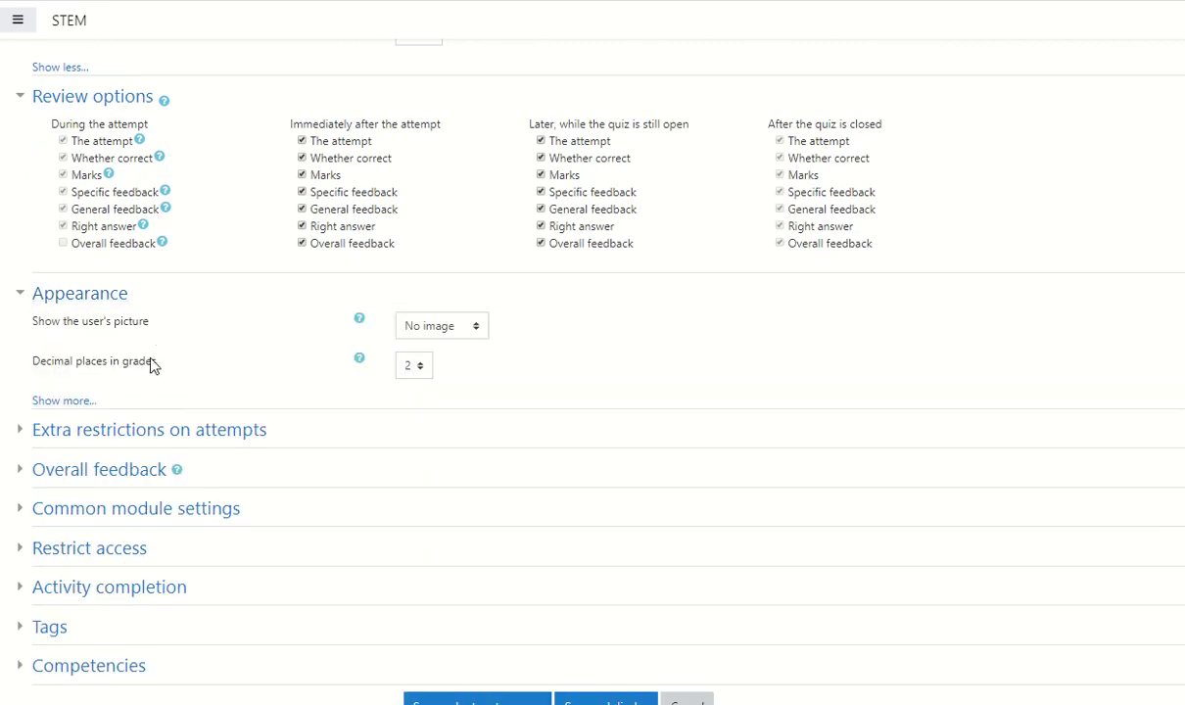
{"action": "left_click", "coordinate": [78, 400]}
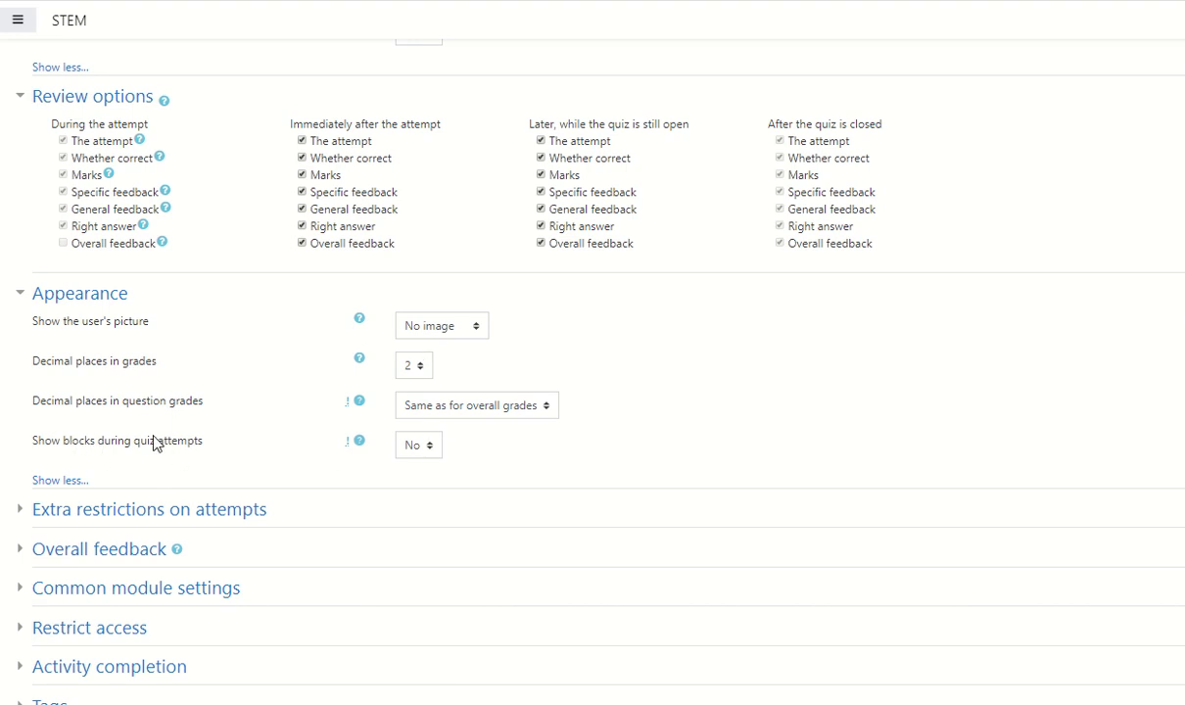
{"action": "scroll", "coordinate": [154, 480], "scroll_direction": "down", "scroll_amount": 2}
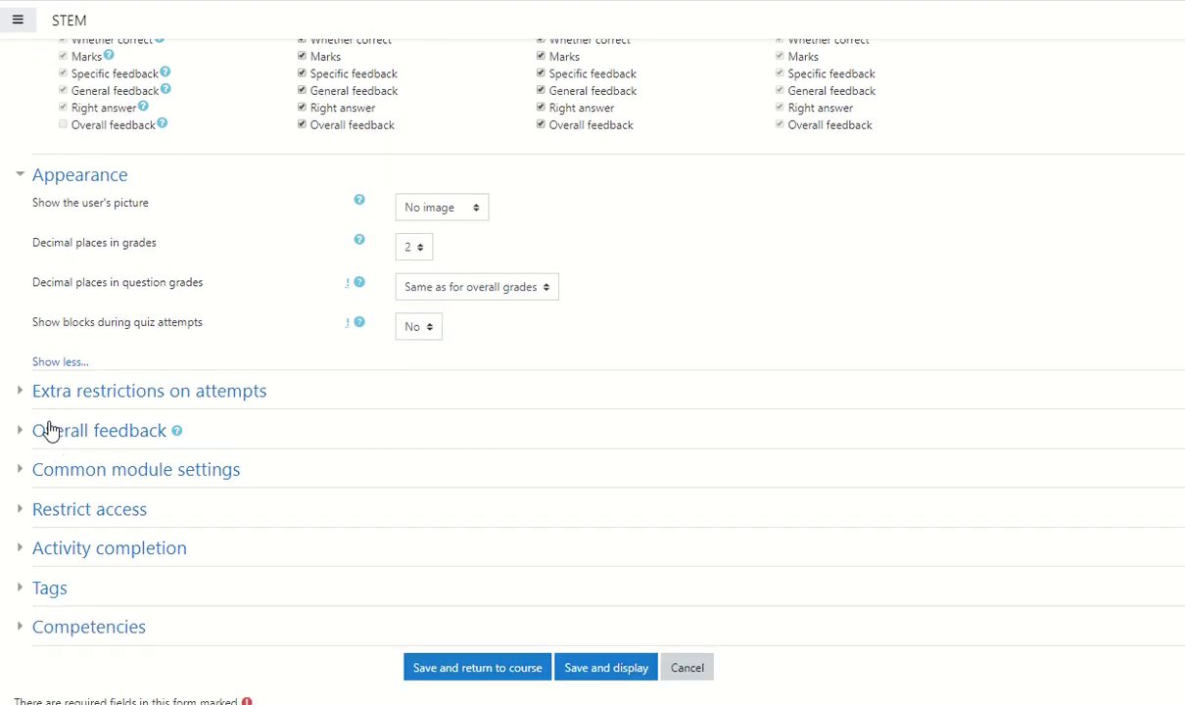
- Examine all extra restrictions on attempts, including password, network address, enforced delays and browser security
{"action": "left_click", "coordinate": [25, 394]}
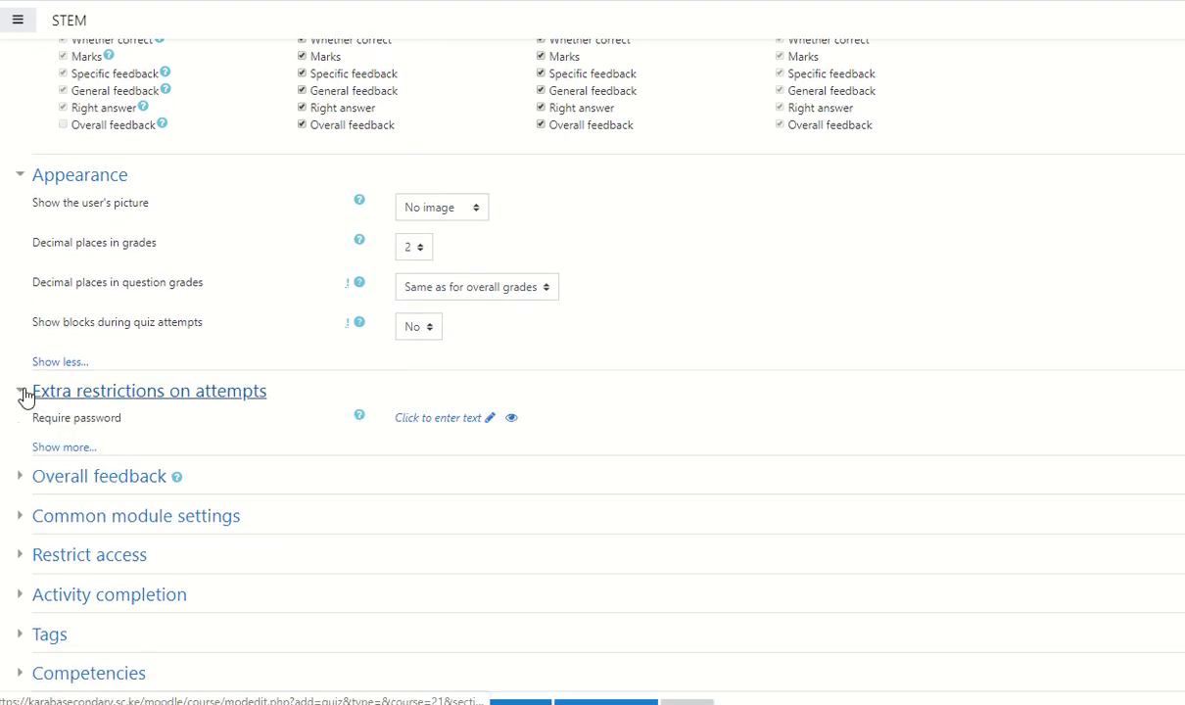
{"action": "left_click", "coordinate": [65, 448]}
{"action": "scroll", "coordinate": [294, 392], "scroll_direction": "down", "scroll_amount": 2}
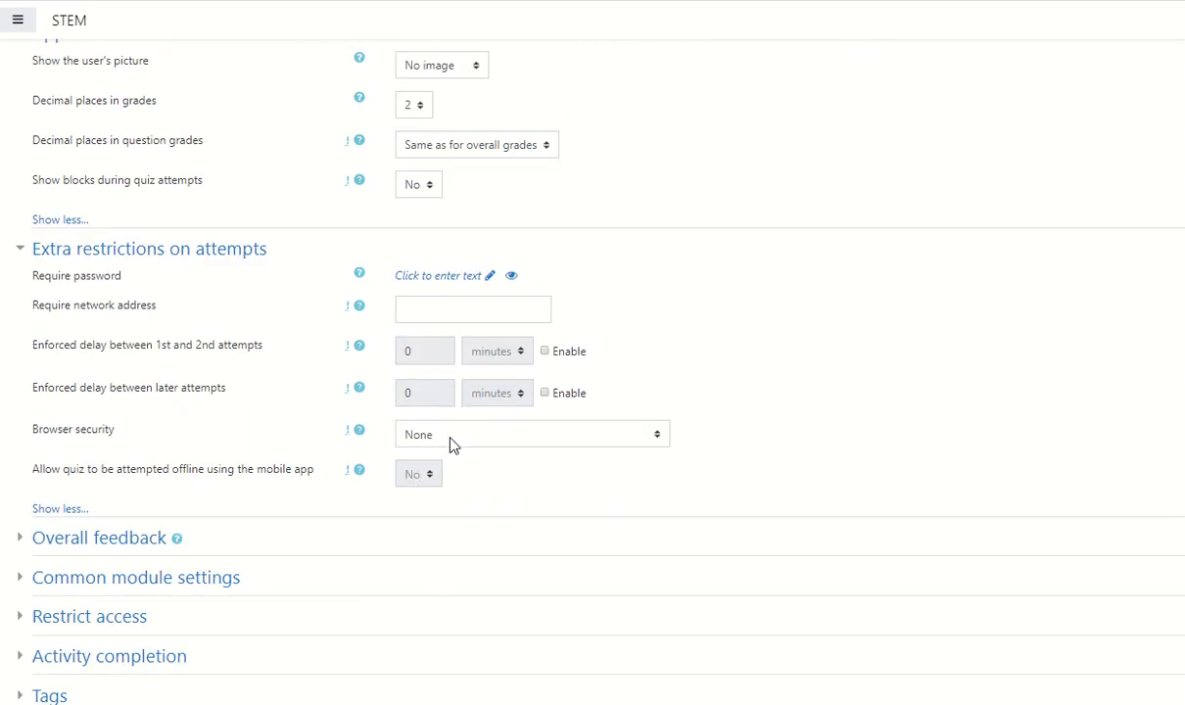
{"action": "scroll", "coordinate": [214, 427], "scroll_direction": "down", "scroll_amount": 1}
{"action": "scroll", "coordinate": [98, 409], "scroll_direction": "down", "scroll_amount": 2}
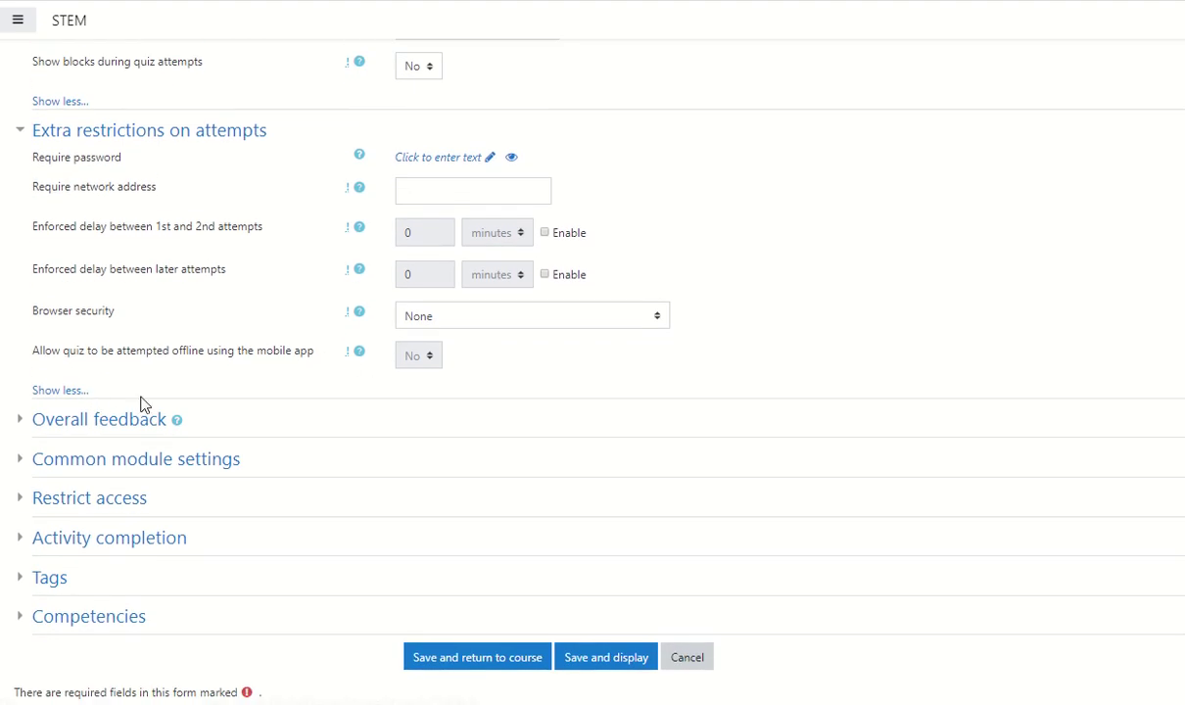
- Examine the Overall feedback fields with their grade boundaries and the Common module settings
{"action": "left_click", "coordinate": [19, 421]}
{"action": "scroll", "coordinate": [22, 428], "scroll_direction": "down", "scroll_amount": 3}
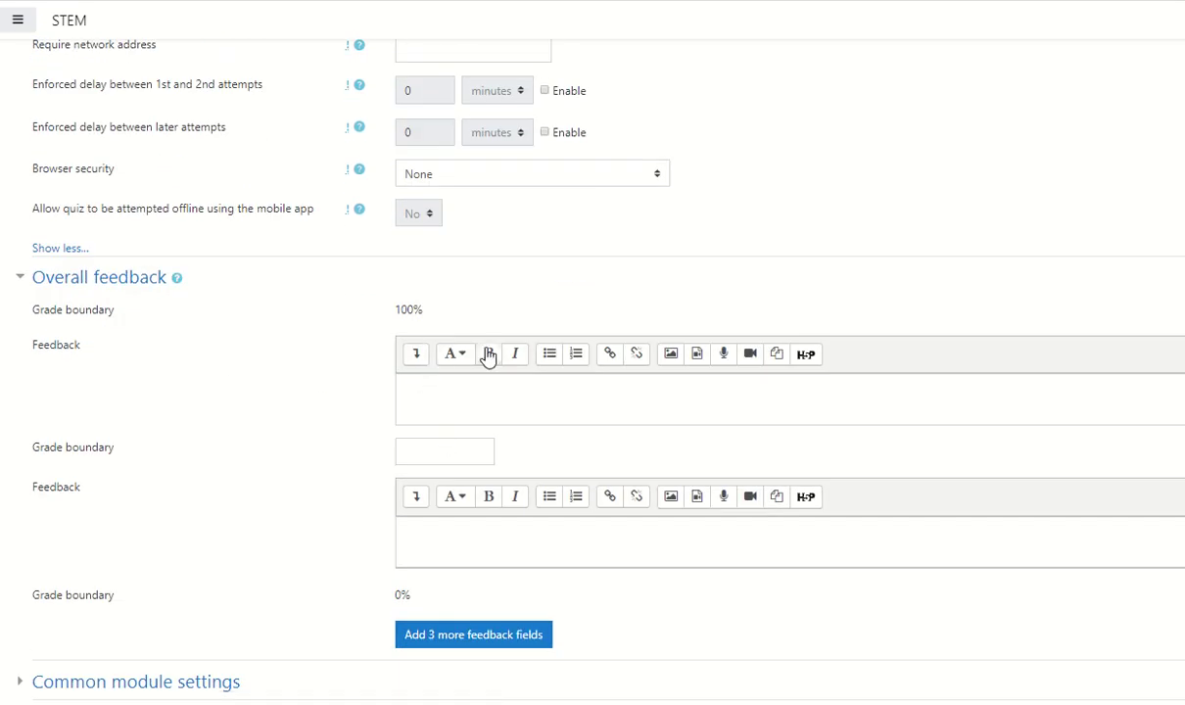
{"action": "scroll", "coordinate": [484, 472], "scroll_direction": "down", "scroll_amount": 3}
{"action": "scroll", "coordinate": [31, 476], "scroll_direction": "down", "scroll_amount": 3}
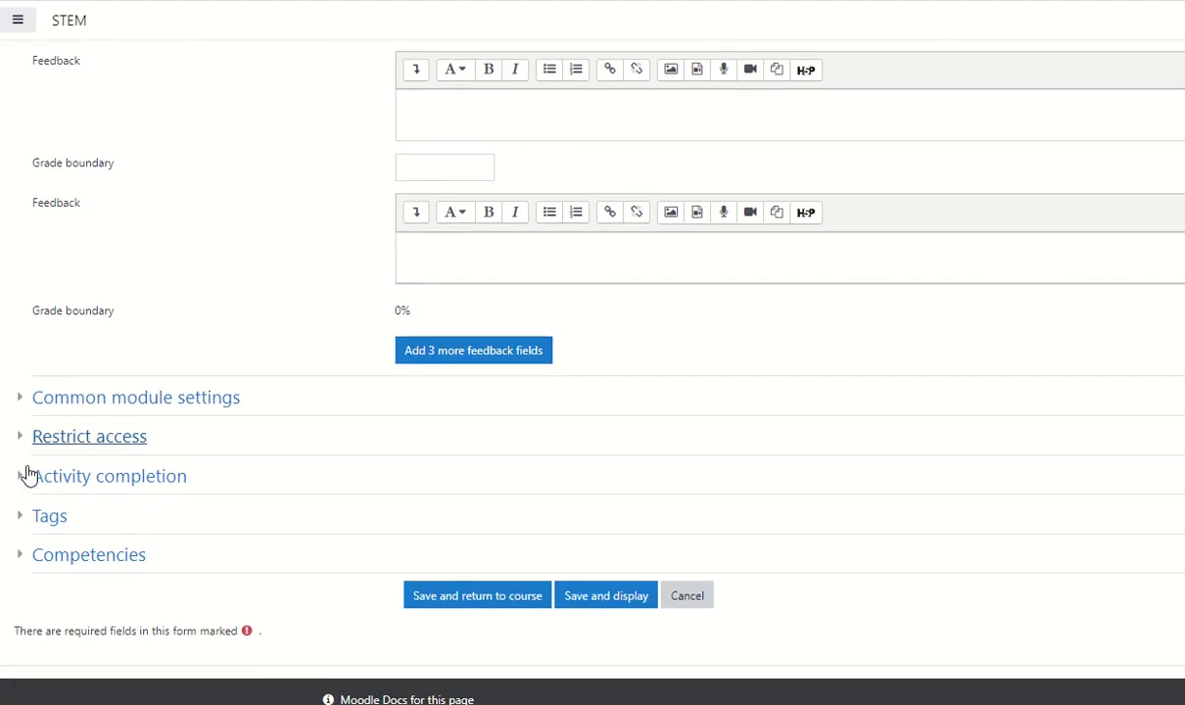
{"action": "left_click", "coordinate": [23, 401]}
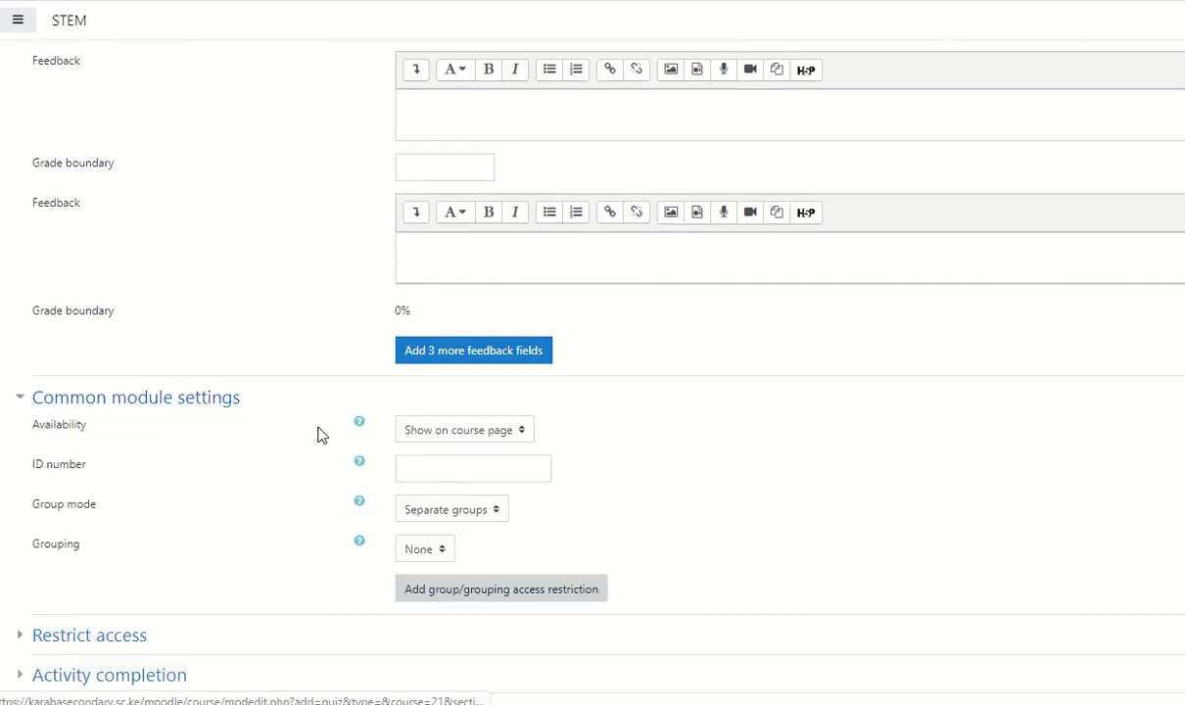
{"action": "scroll", "coordinate": [186, 349], "scroll_direction": "down", "scroll_amount": 1}
{"action": "scroll", "coordinate": [510, 432], "scroll_direction": "down", "scroll_amount": 2}
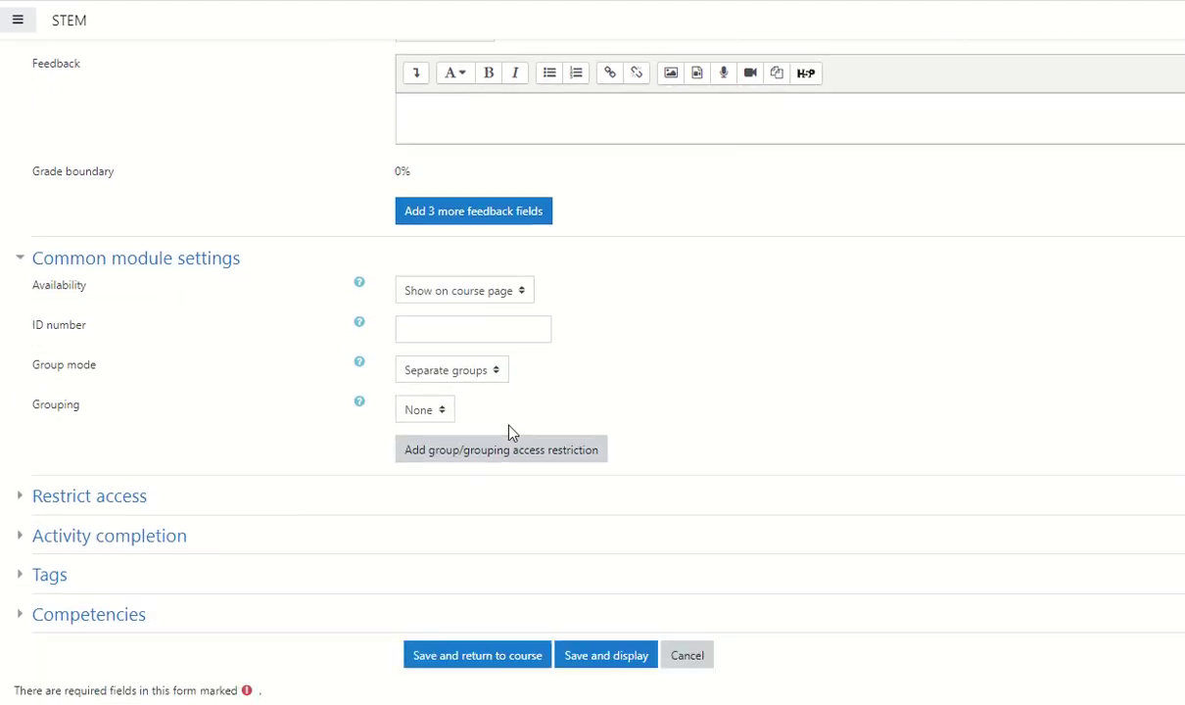
- Add an activity completion restriction requiring Measurement I to be complete with pass grade before students can access the quiz
{"action": "left_click", "coordinate": [20, 426]}
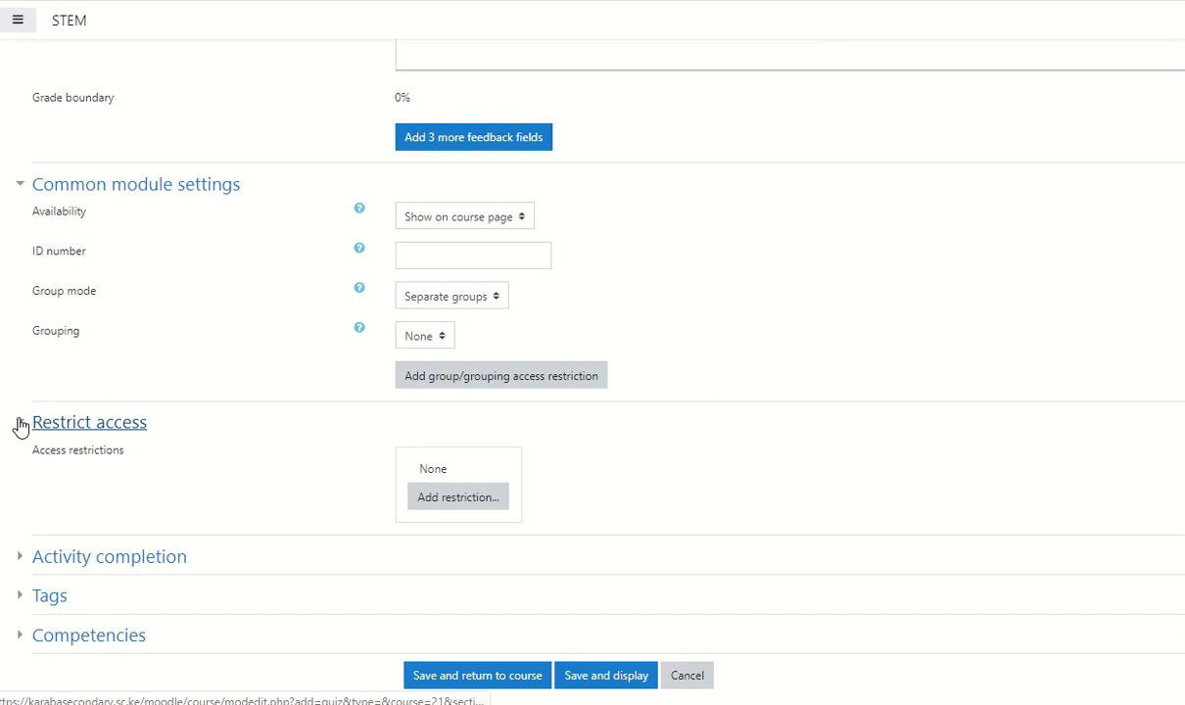
{"action": "scroll", "coordinate": [359, 476], "scroll_direction": "down", "scroll_amount": 1}
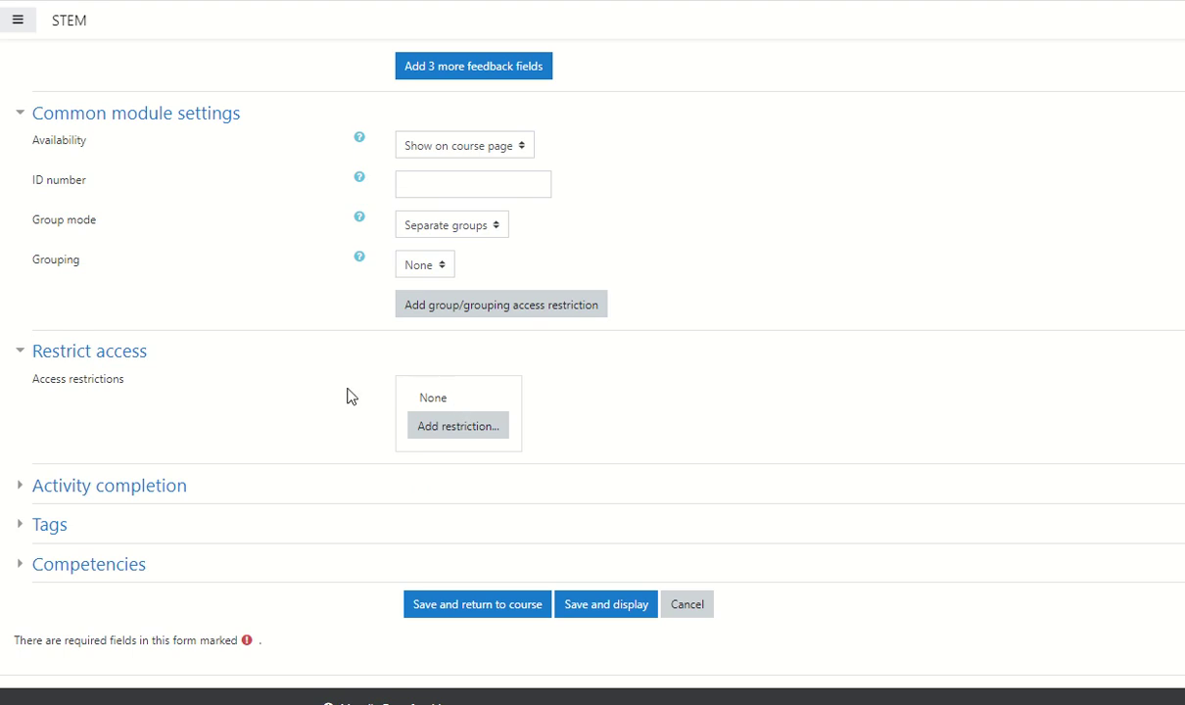
{"action": "left_click", "coordinate": [456, 428]}
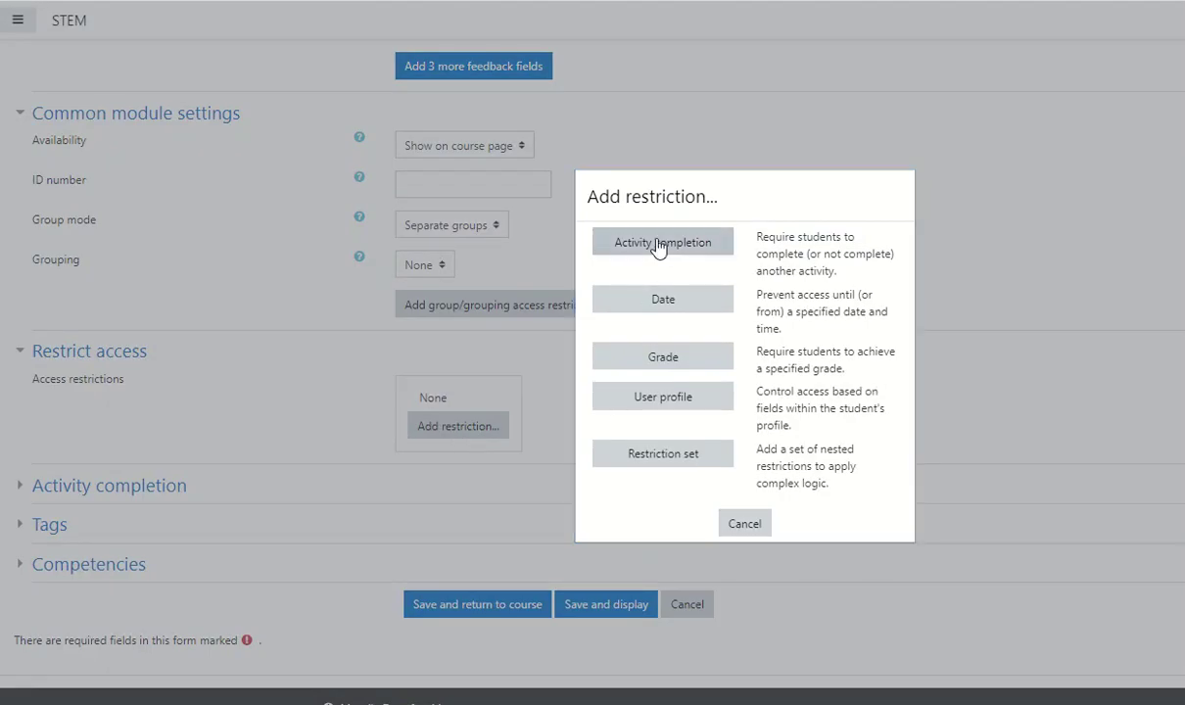
{"action": "left_click", "coordinate": [659, 245]}
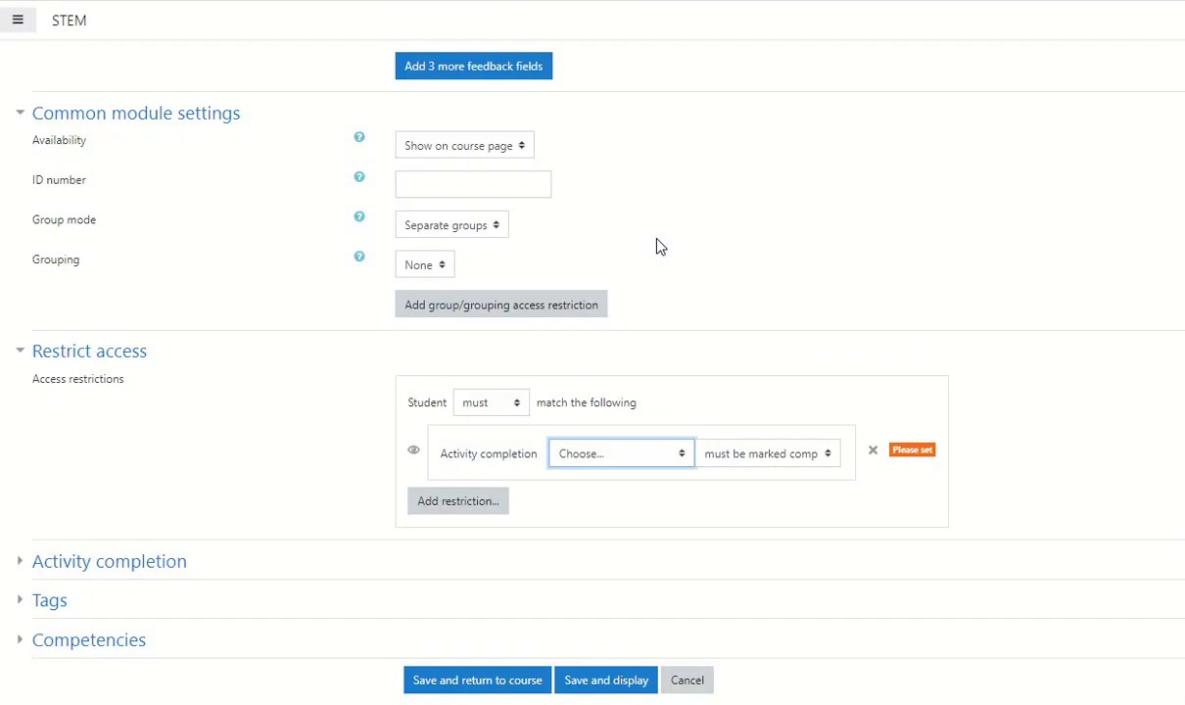
{"action": "left_click", "coordinate": [681, 455]}
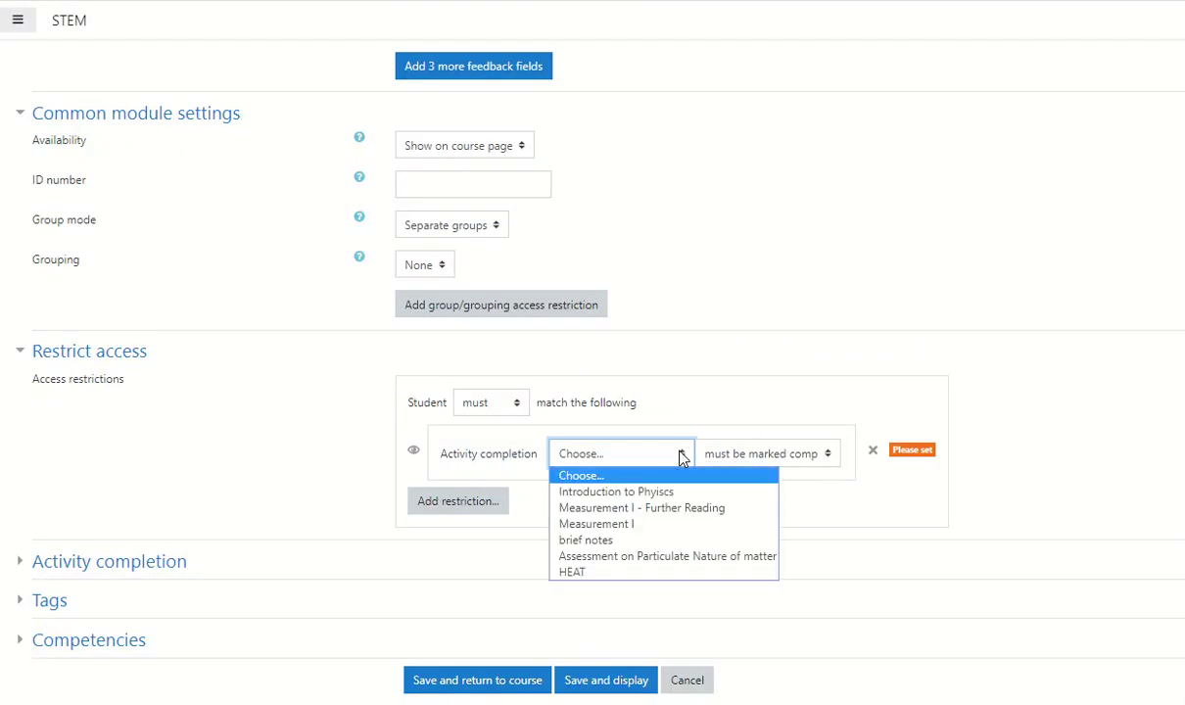
{"action": "left_click", "coordinate": [607, 528]}
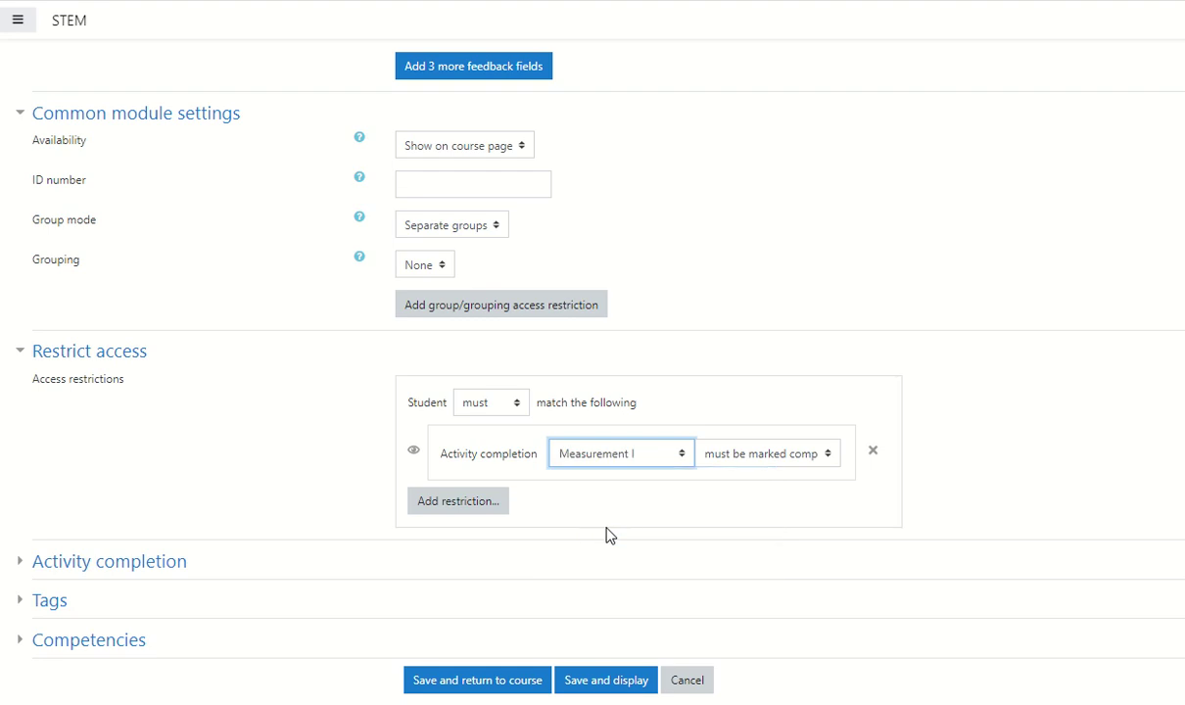
{"action": "left_click", "coordinate": [763, 456]}
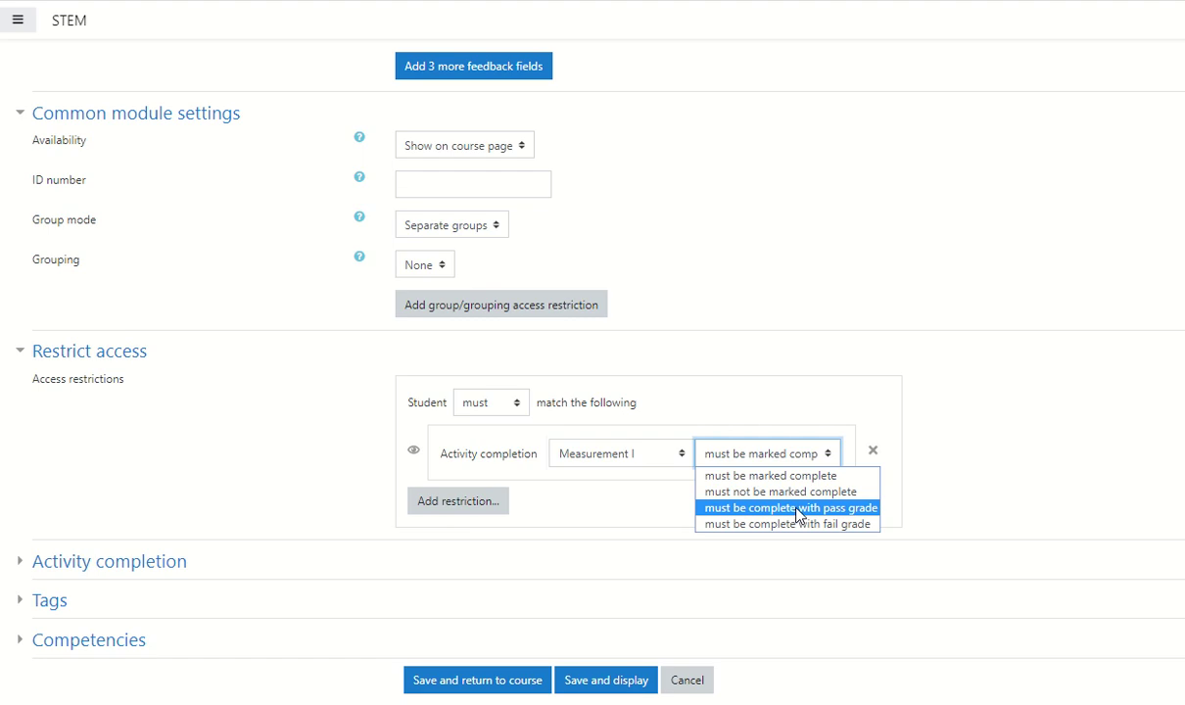
{"action": "left_click", "coordinate": [798, 516]}
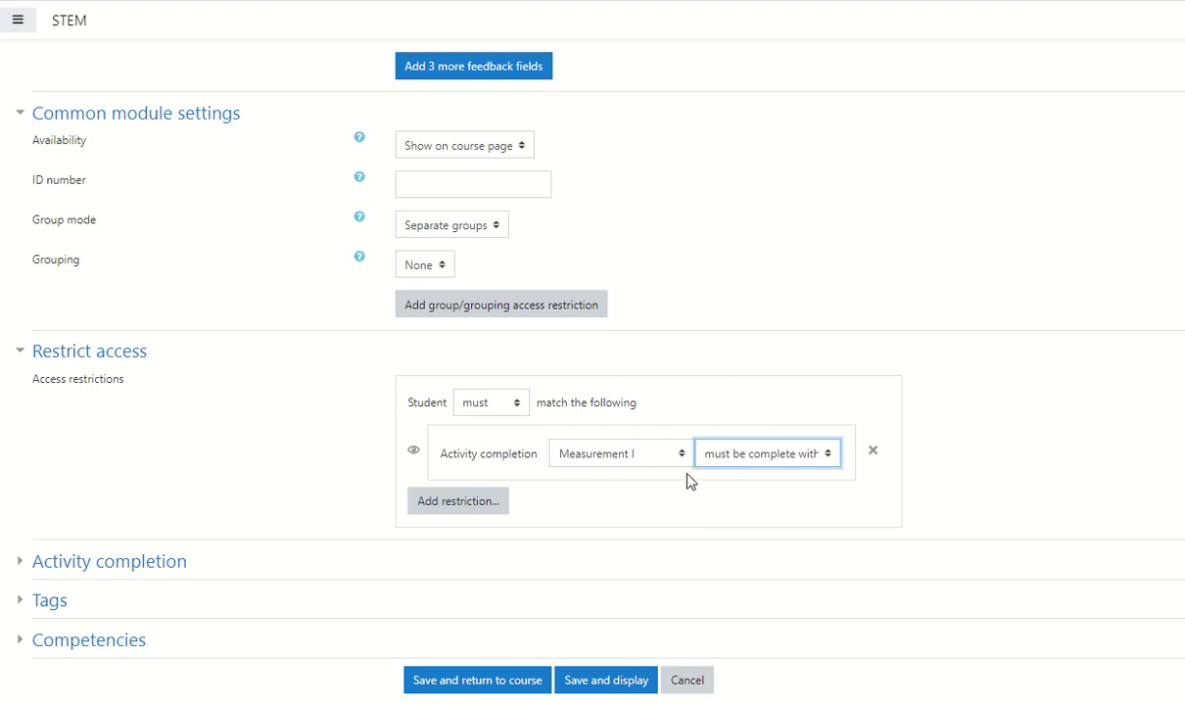
{"action": "scroll", "coordinate": [687, 479], "scroll_direction": "down", "scroll_amount": 1}
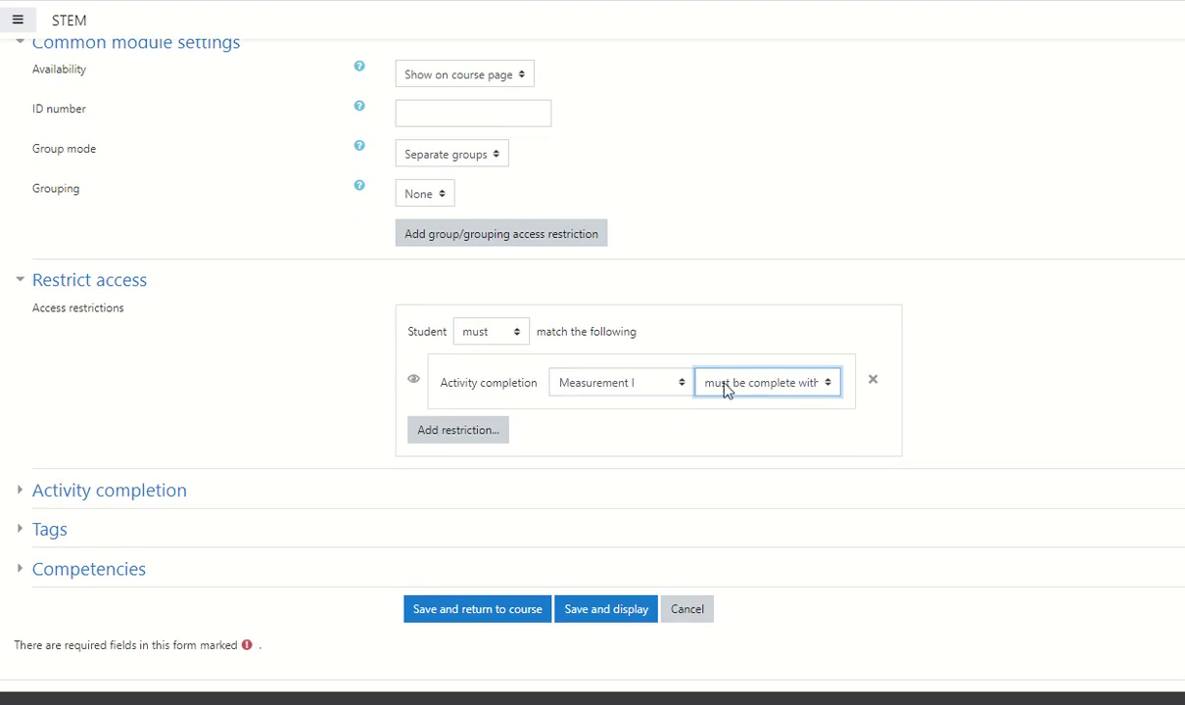
{"action": "left_click", "coordinate": [460, 431]}
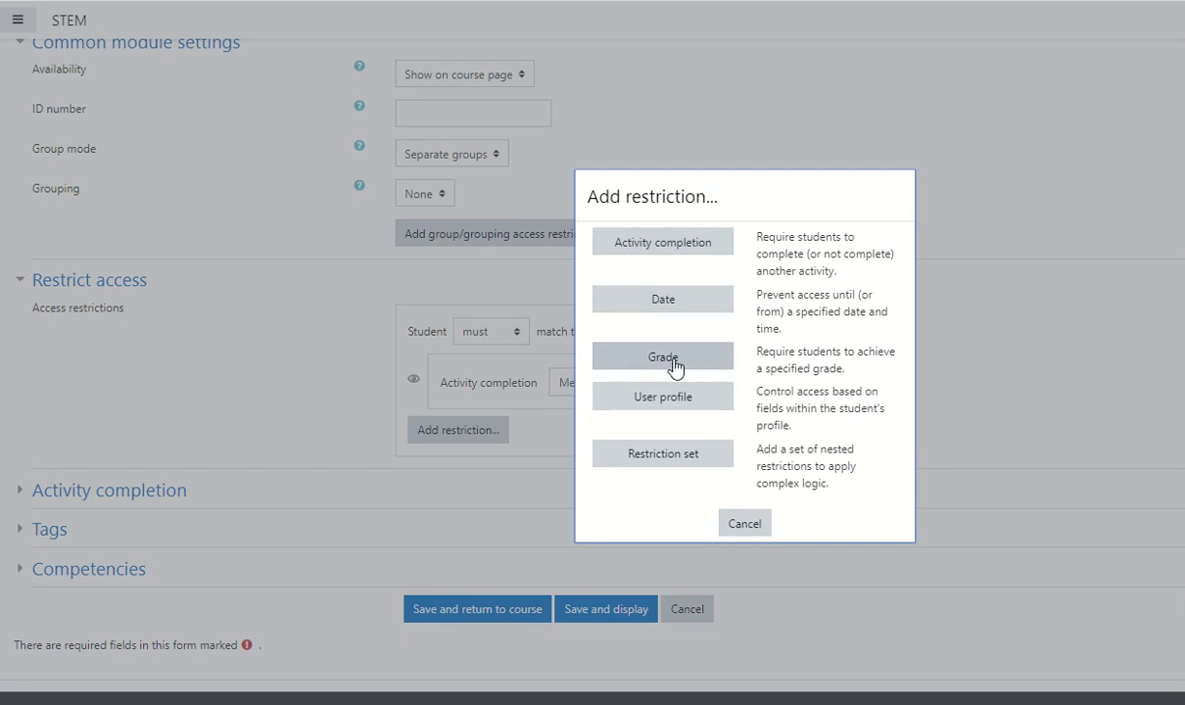
{"action": "left_click", "coordinate": [744, 523]}
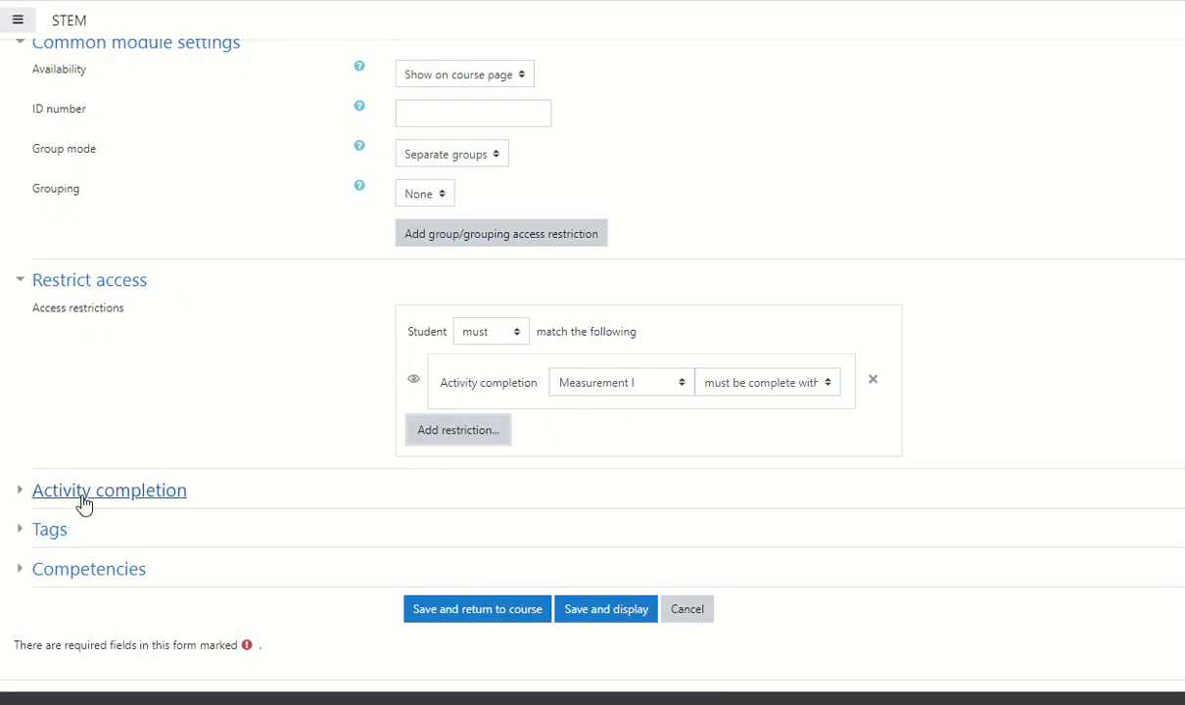
- Set the quiz to show as complete when conditions are met, requiring a grade and a passing grade, then save and display it
{"action": "left_click", "coordinate": [25, 495]}
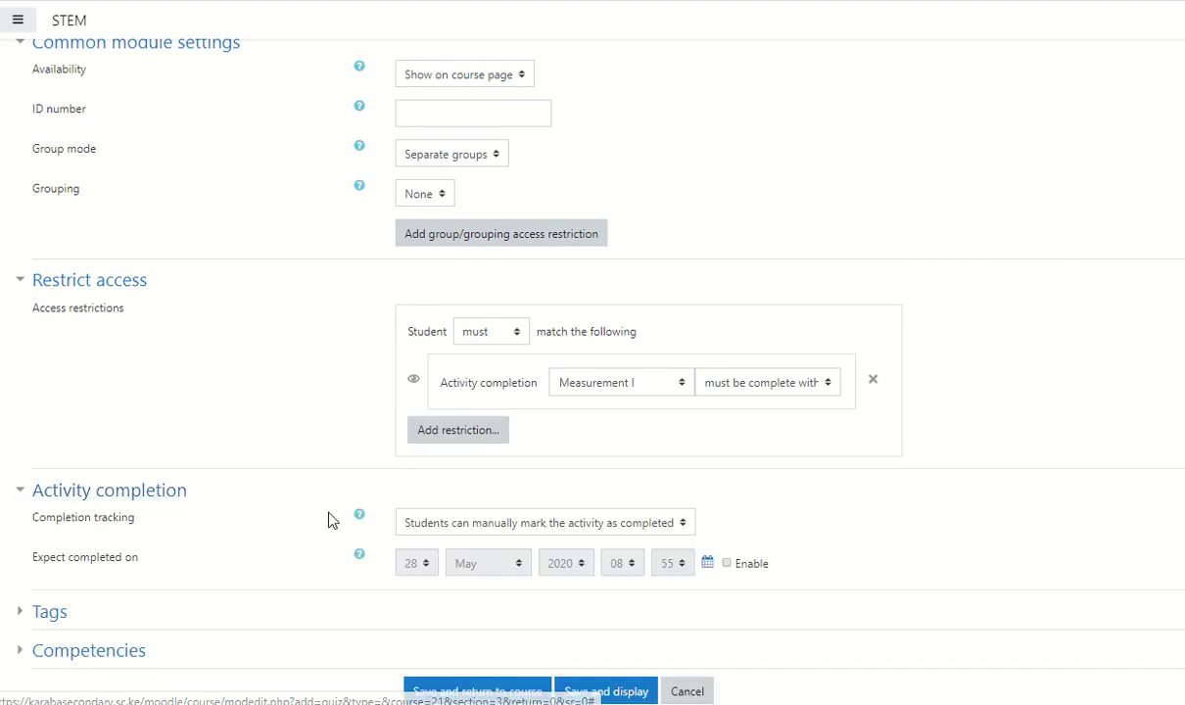
{"action": "scroll", "coordinate": [391, 484], "scroll_direction": "down", "scroll_amount": 2}
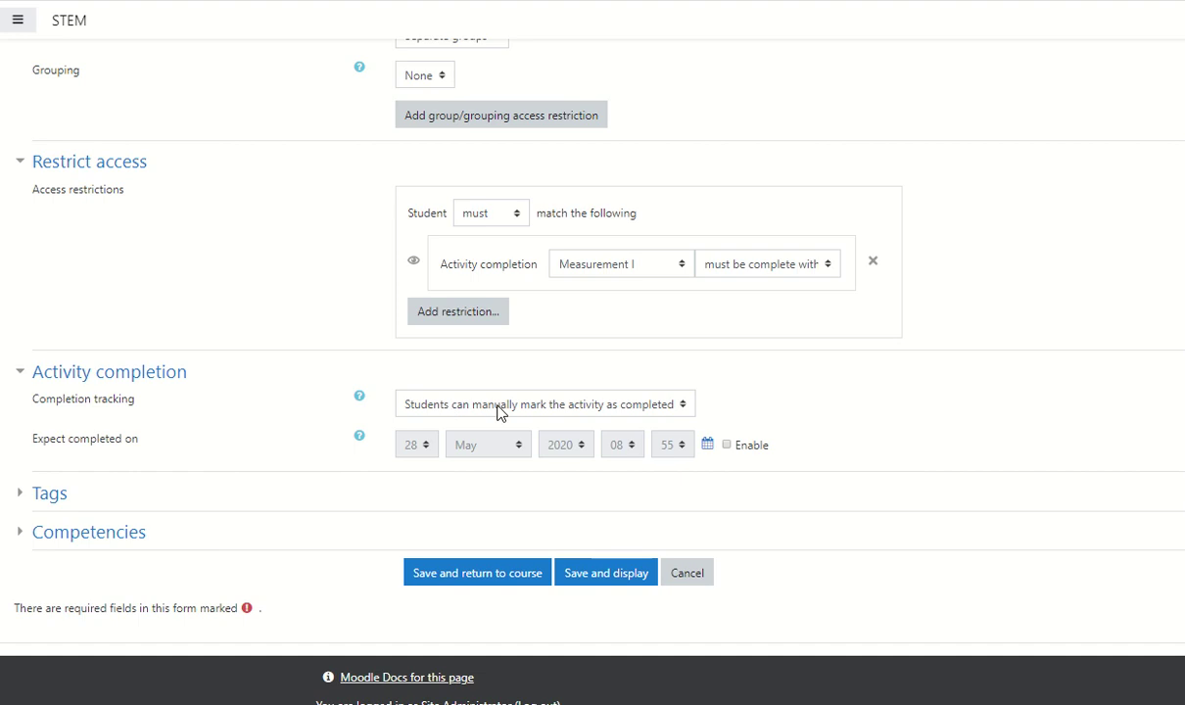
{"action": "left_click", "coordinate": [572, 411]}
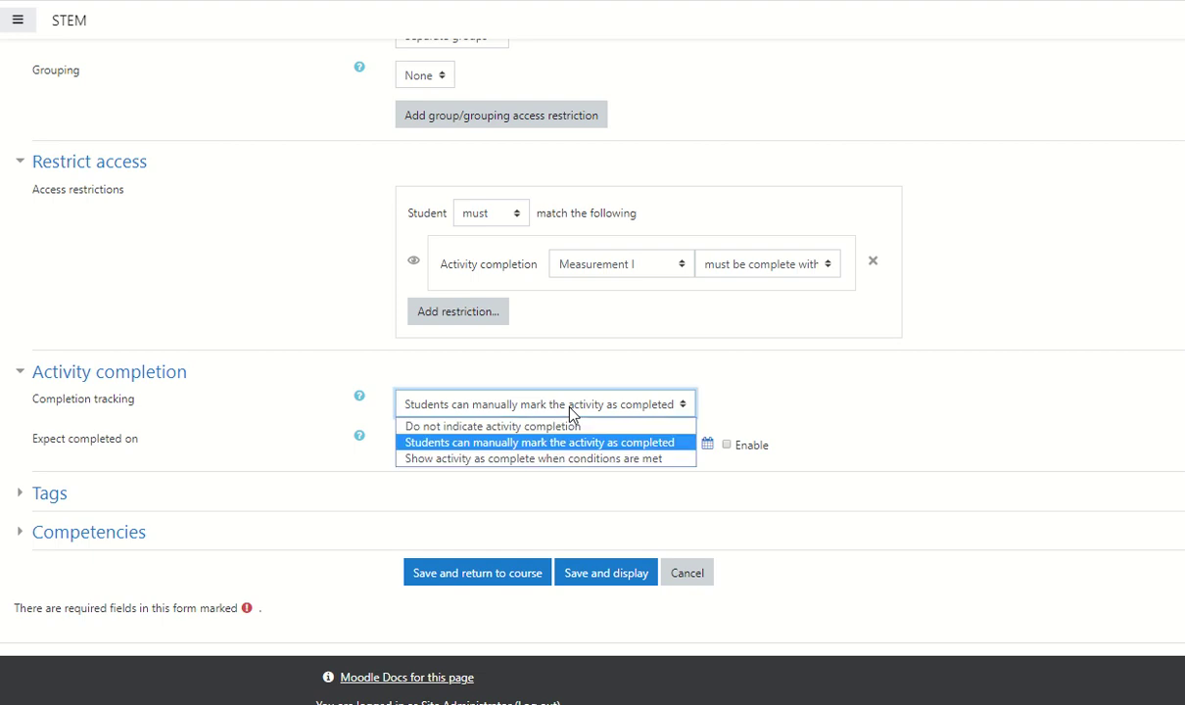
{"action": "left_click", "coordinate": [561, 459]}
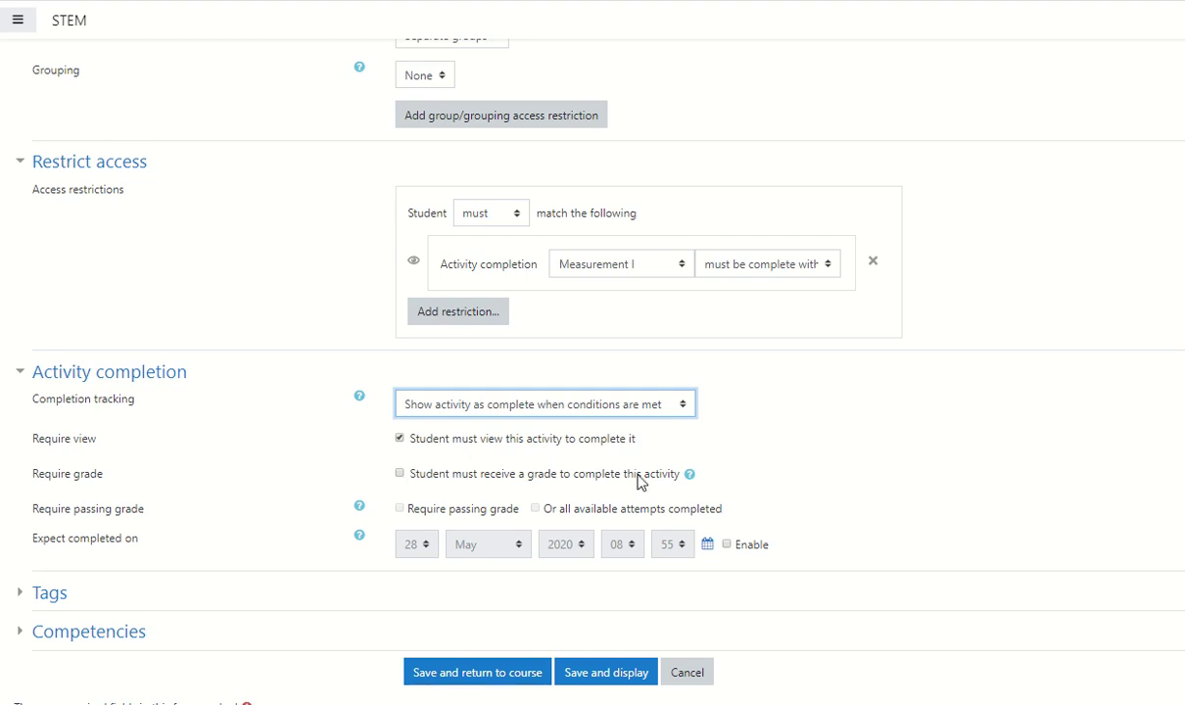
{"action": "left_click", "coordinate": [400, 476]}
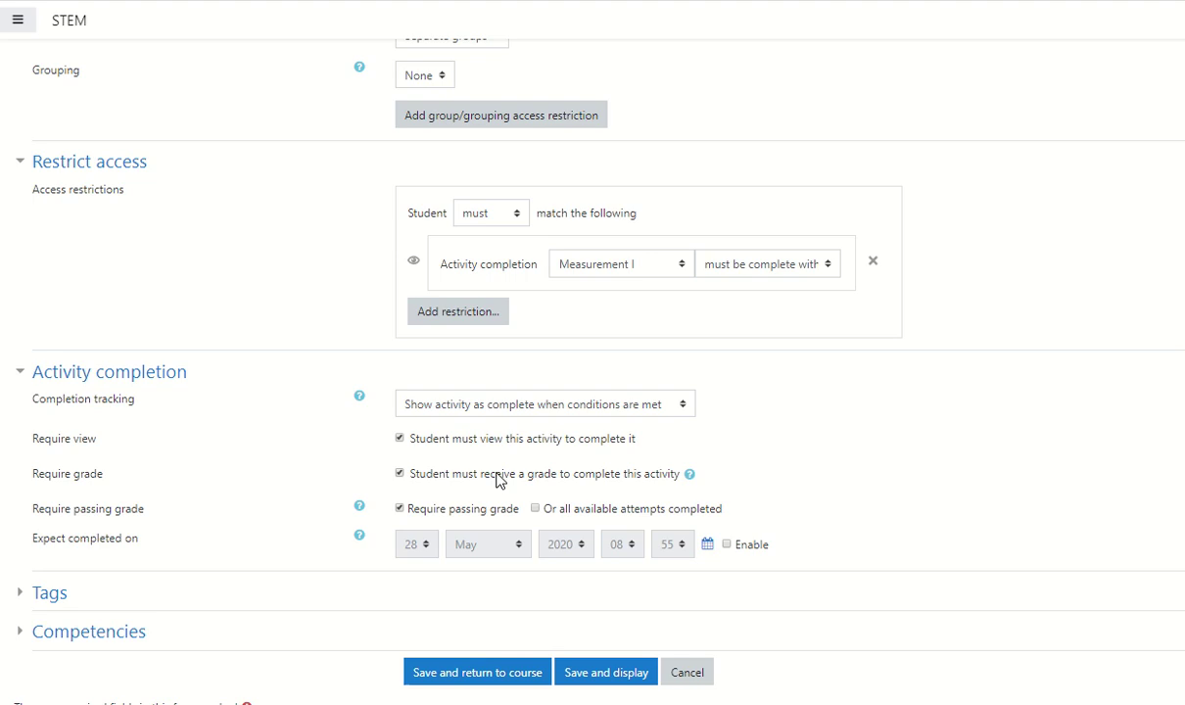
{"action": "scroll", "coordinate": [499, 478], "scroll_direction": "down", "scroll_amount": 2}
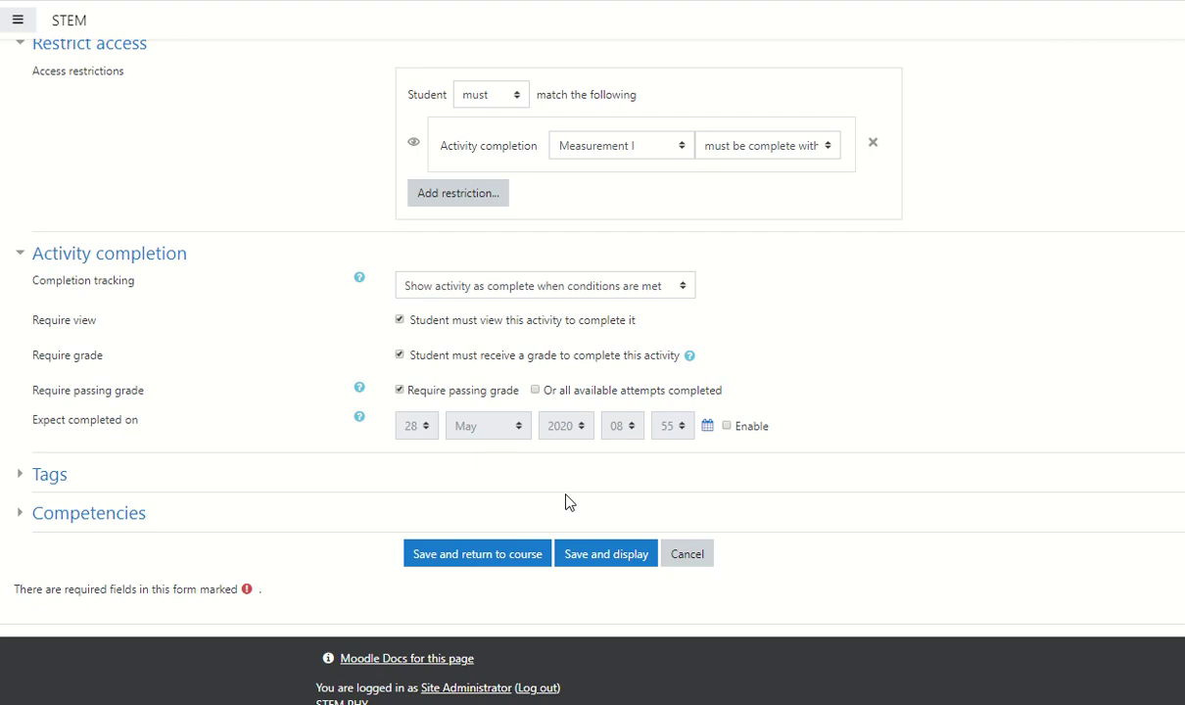
{"action": "left_click", "coordinate": [601, 554]}
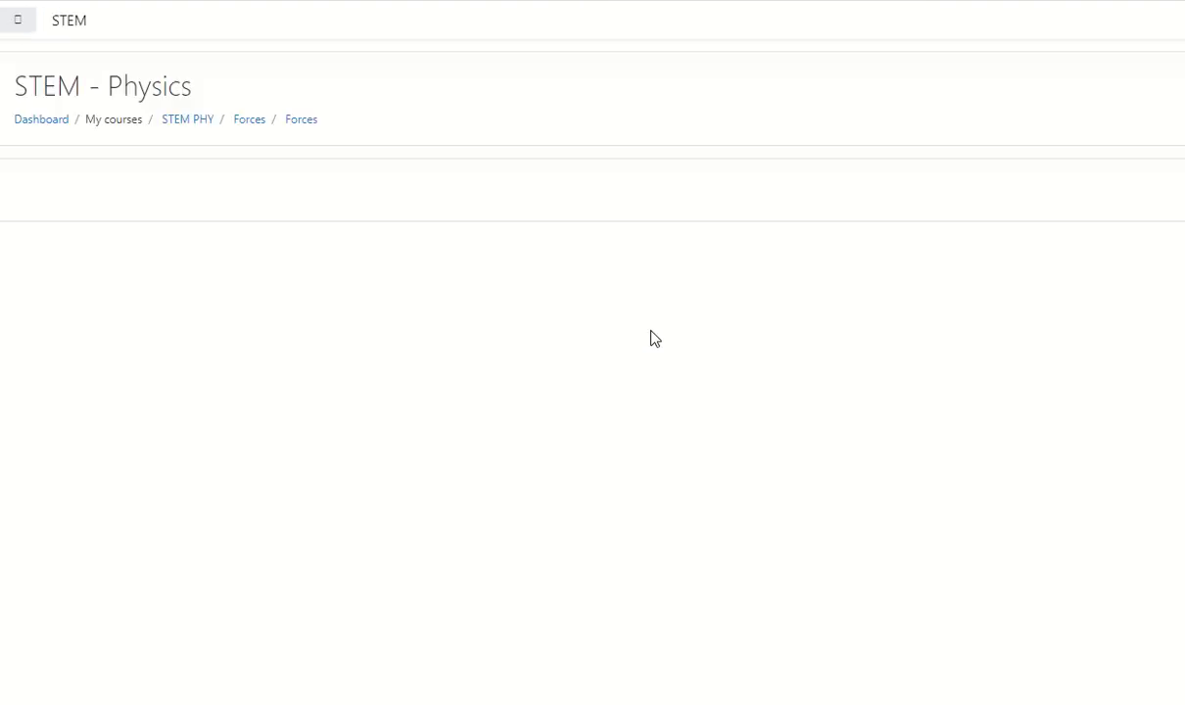
- Open the Forces quiz for question editing and widen the browser window to fit the full page
{"action": "left_click", "coordinate": [714, 429]}
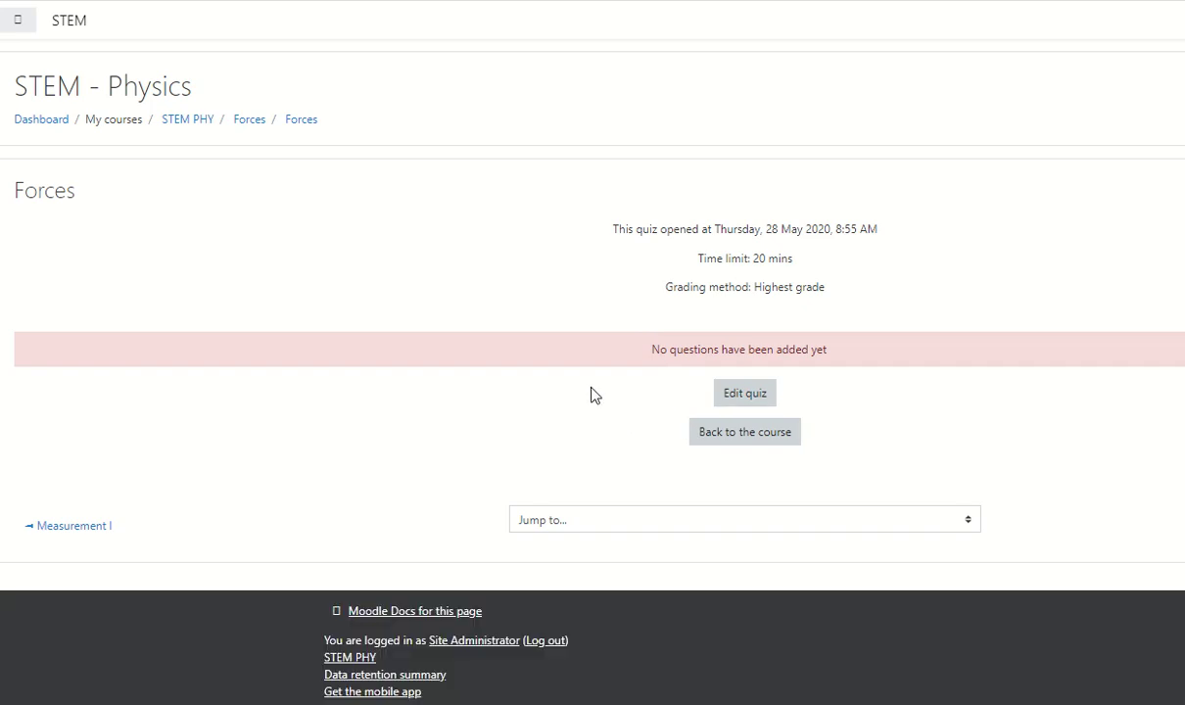
{"action": "left_click", "coordinate": [744, 394]}
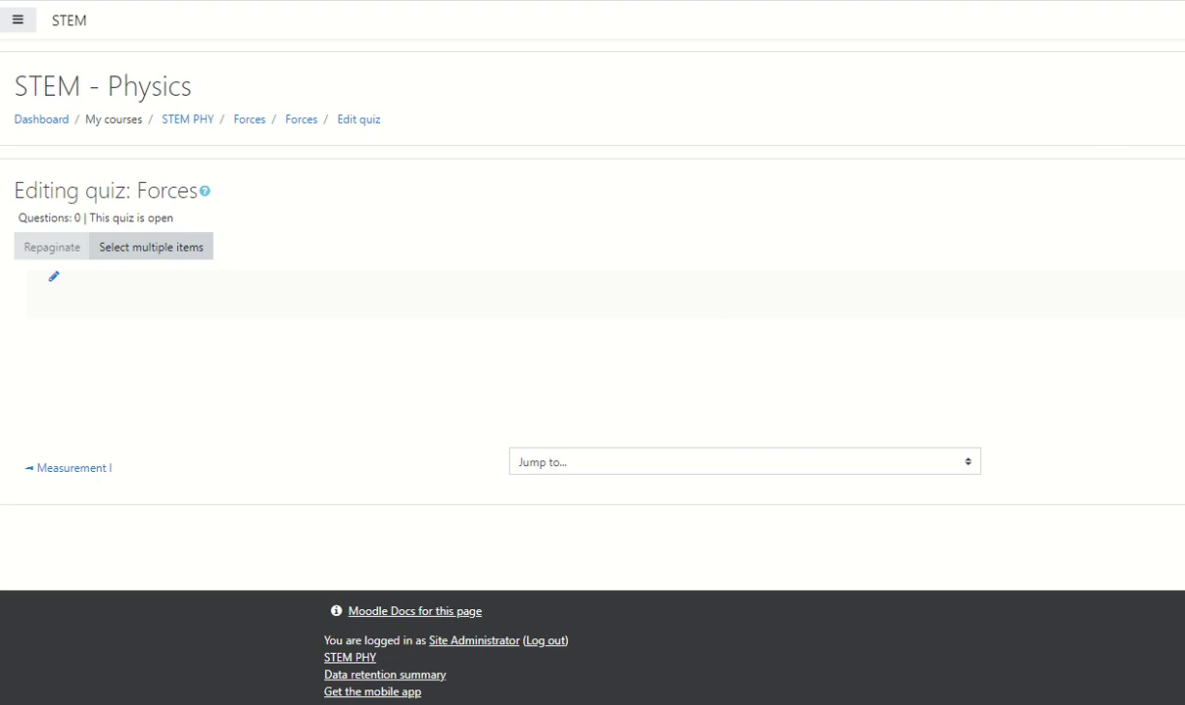
{"action": "left_click", "coordinate": [1183, 1]}
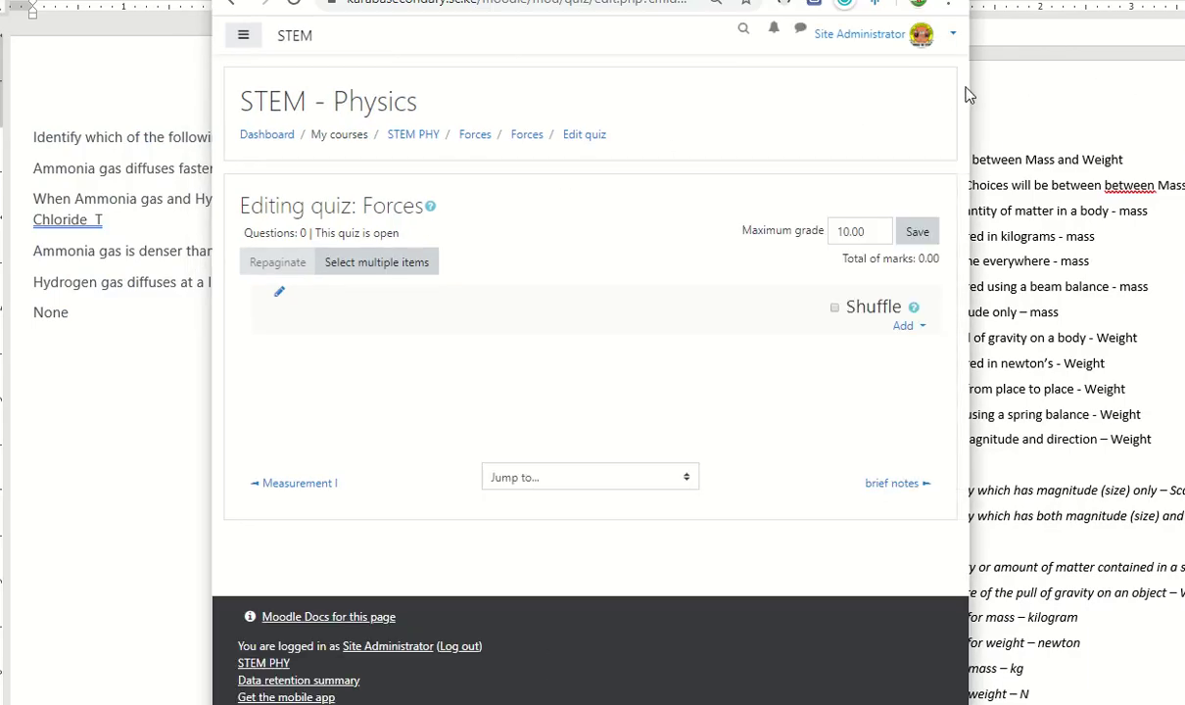
{"action": "left_click_drag", "start_coordinate": [969, 93], "coordinate": [1181, 94]}
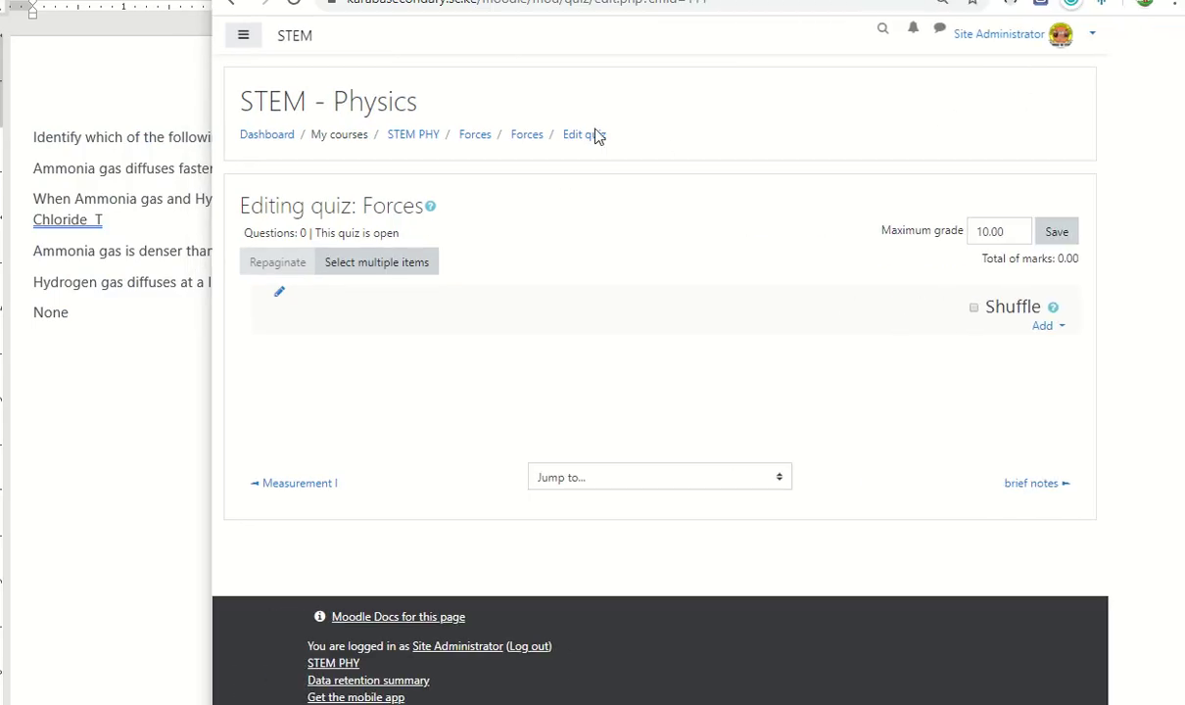
{"action": "left_click_drag", "start_coordinate": [203, 113], "coordinate": [2, 112]}
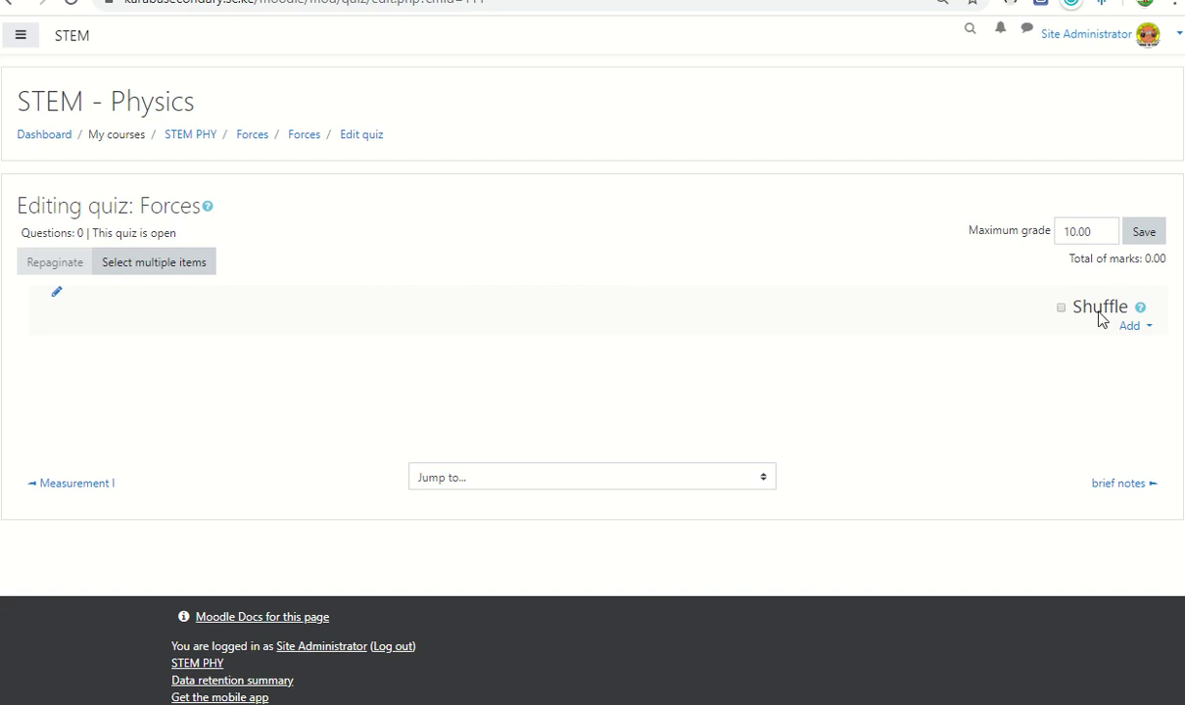
- Enable question shuffling and save a maximum grade of 10 for the quiz
{"action": "left_click", "coordinate": [1060, 309]}
{"action": "left_click_drag", "start_coordinate": [1099, 232], "coordinate": [1002, 230]}
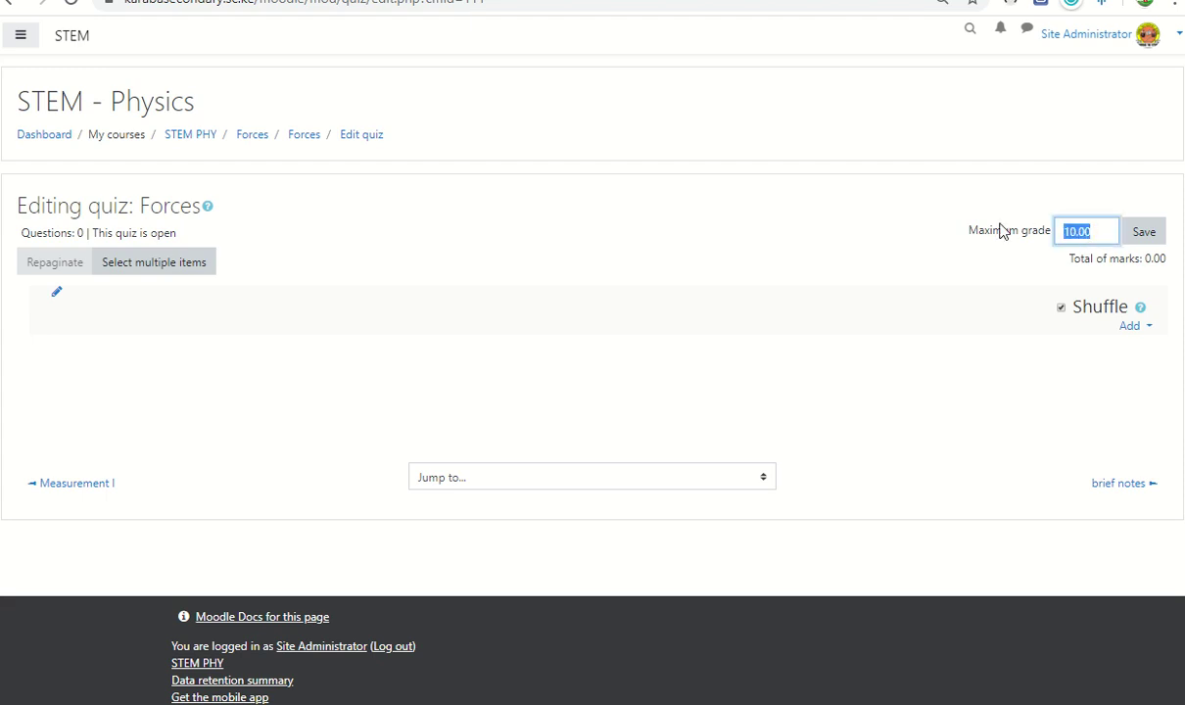
{"action": "type", "text": "10"}
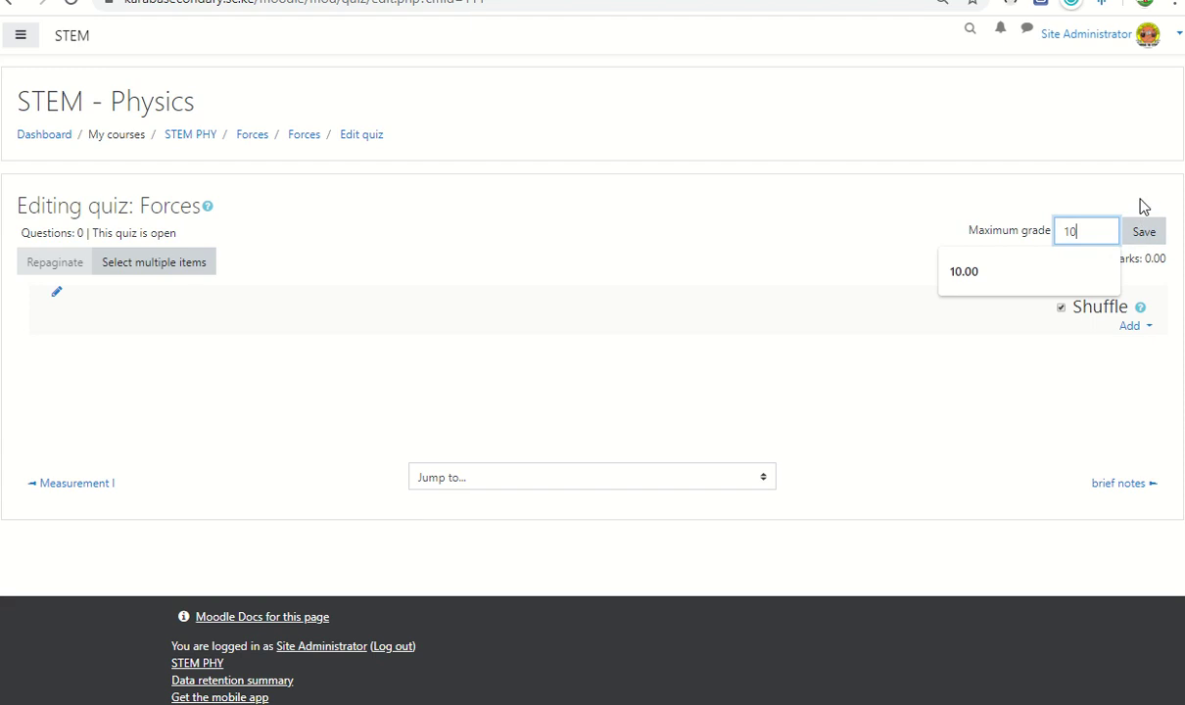
{"action": "left_click", "coordinate": [1143, 232]}
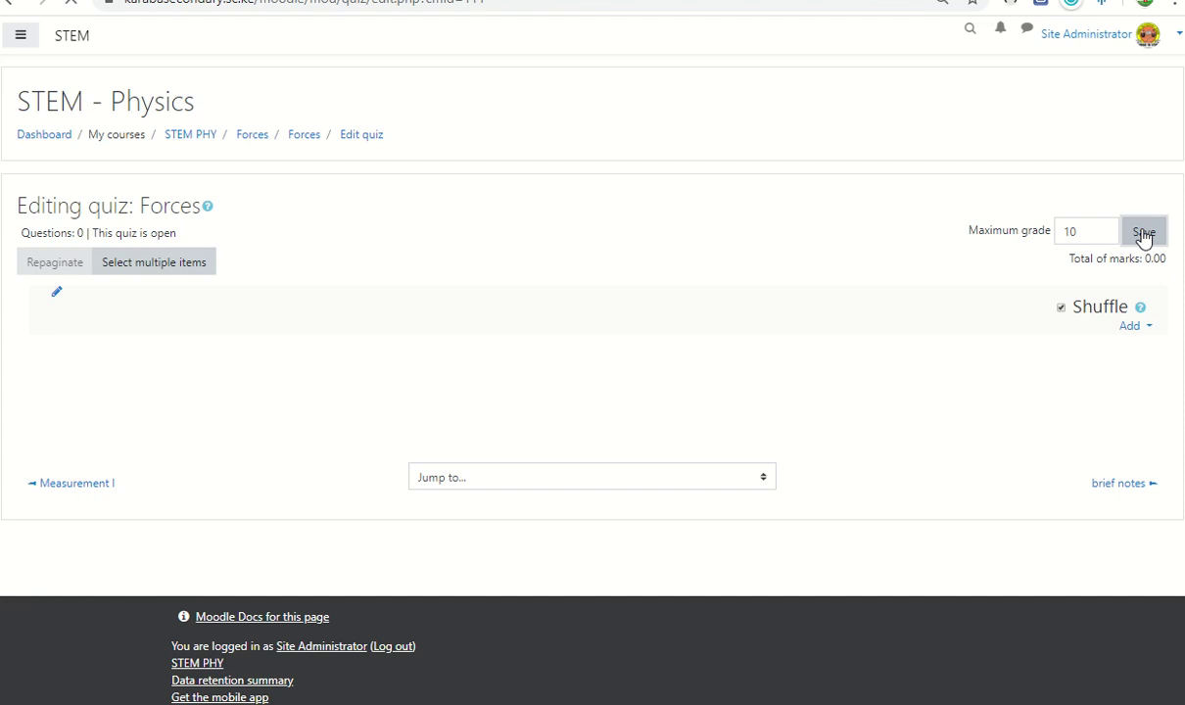
- Add 10 random questions from the existing Forces category to the quiz
{"action": "left_click", "coordinate": [1150, 328]}
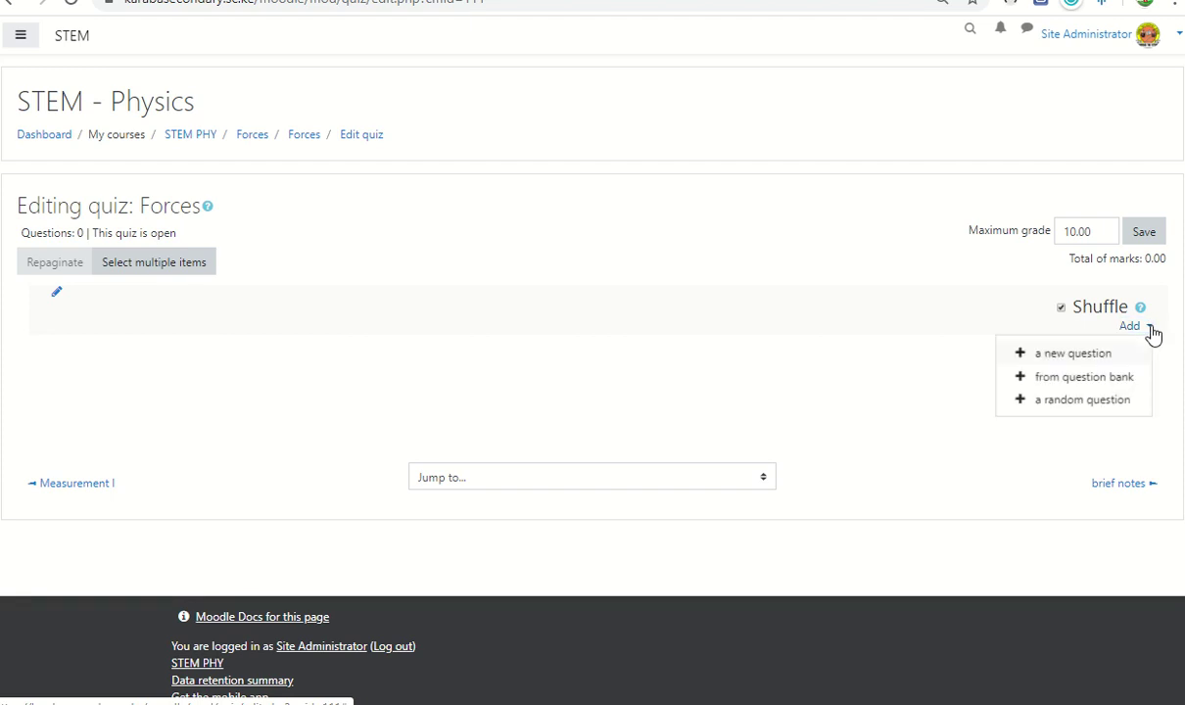
{"action": "left_click", "coordinate": [1072, 404]}
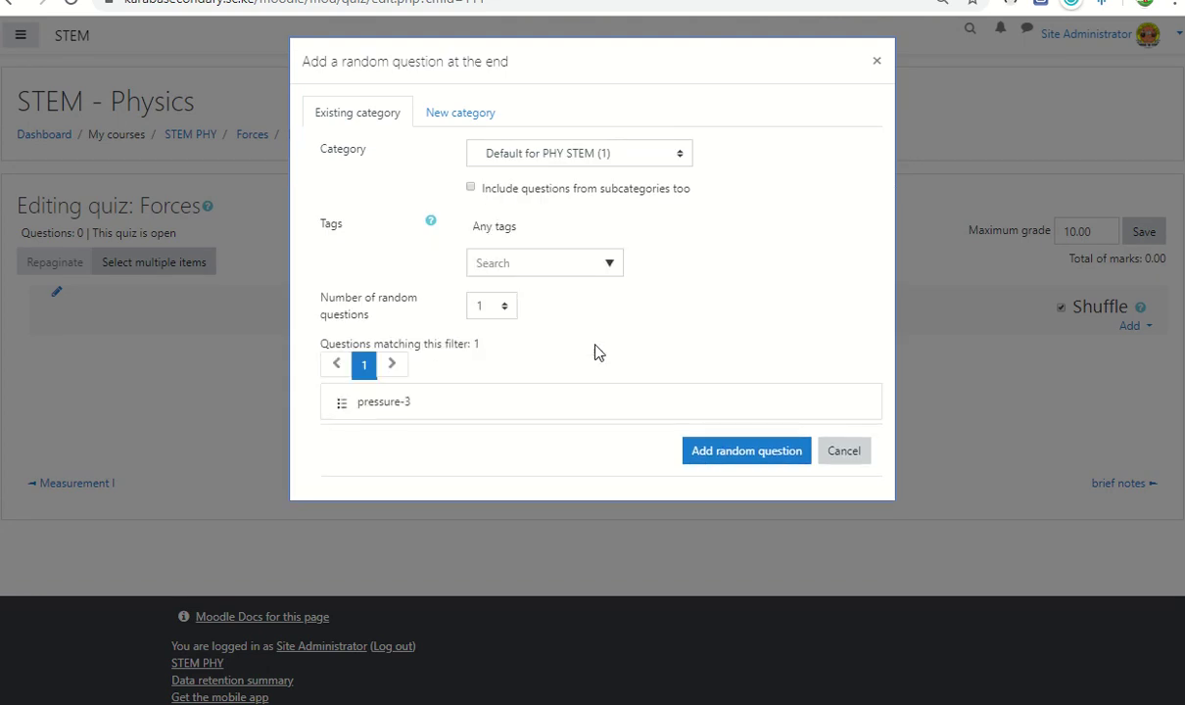
{"action": "left_click", "coordinate": [683, 157]}
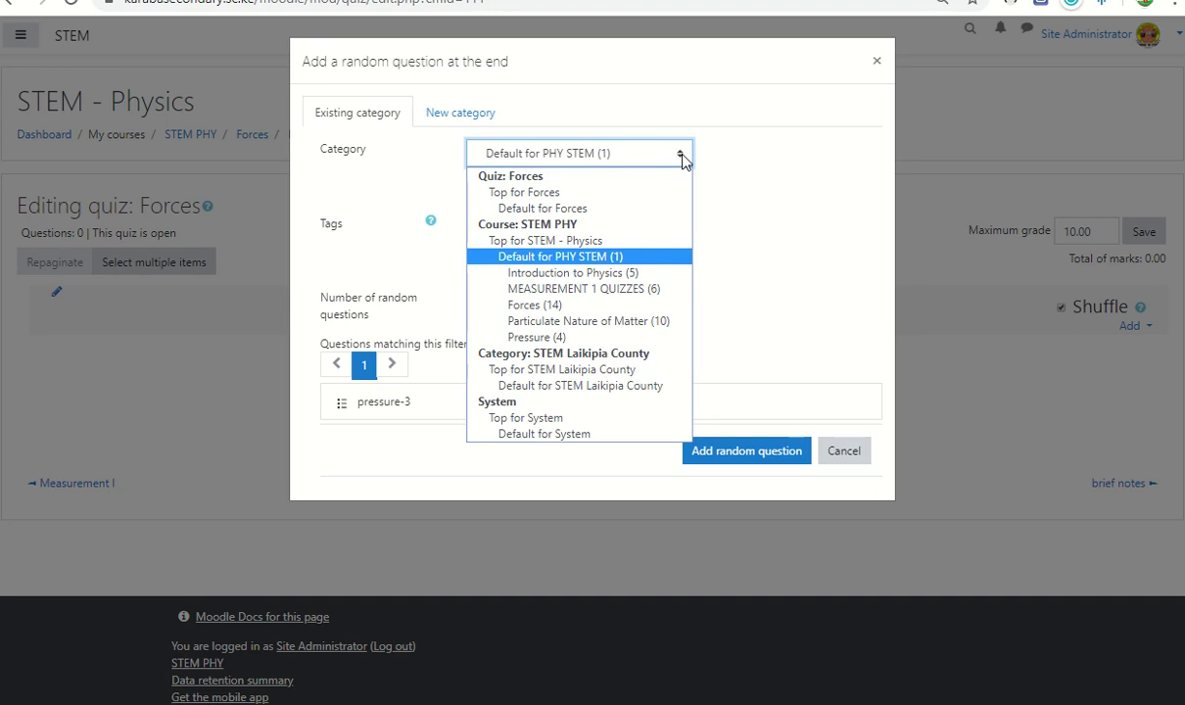
{"action": "left_click", "coordinate": [560, 306]}
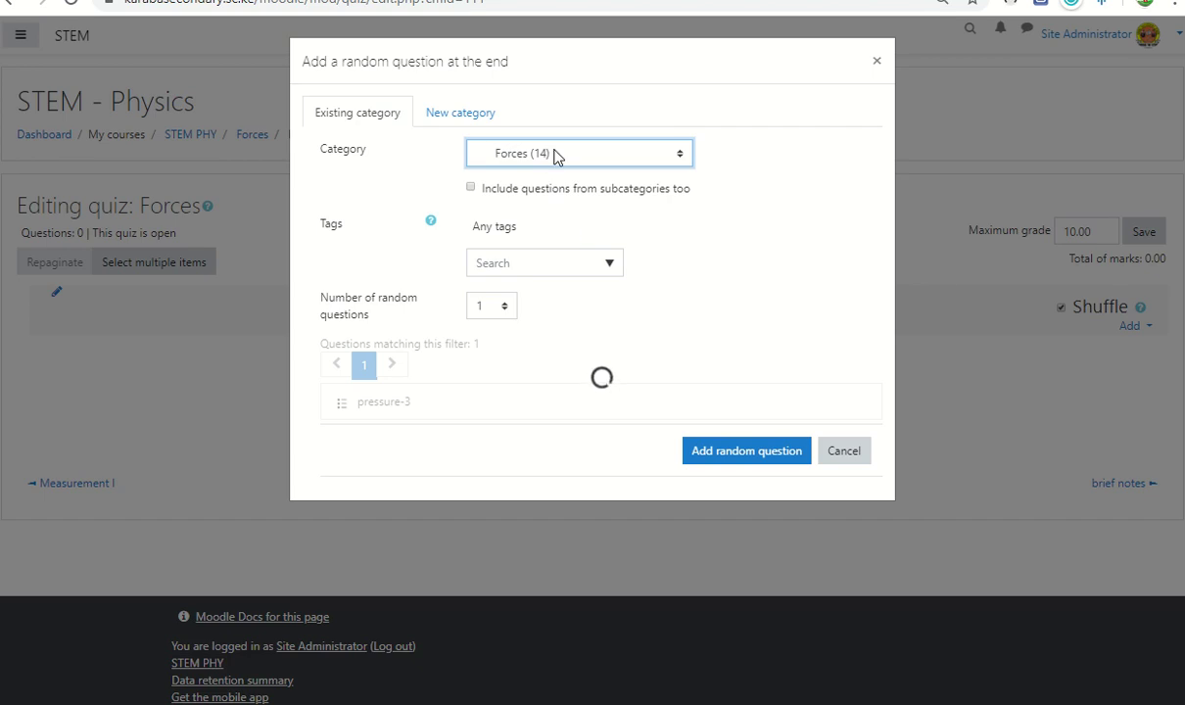
{"action": "left_click", "coordinate": [504, 307]}
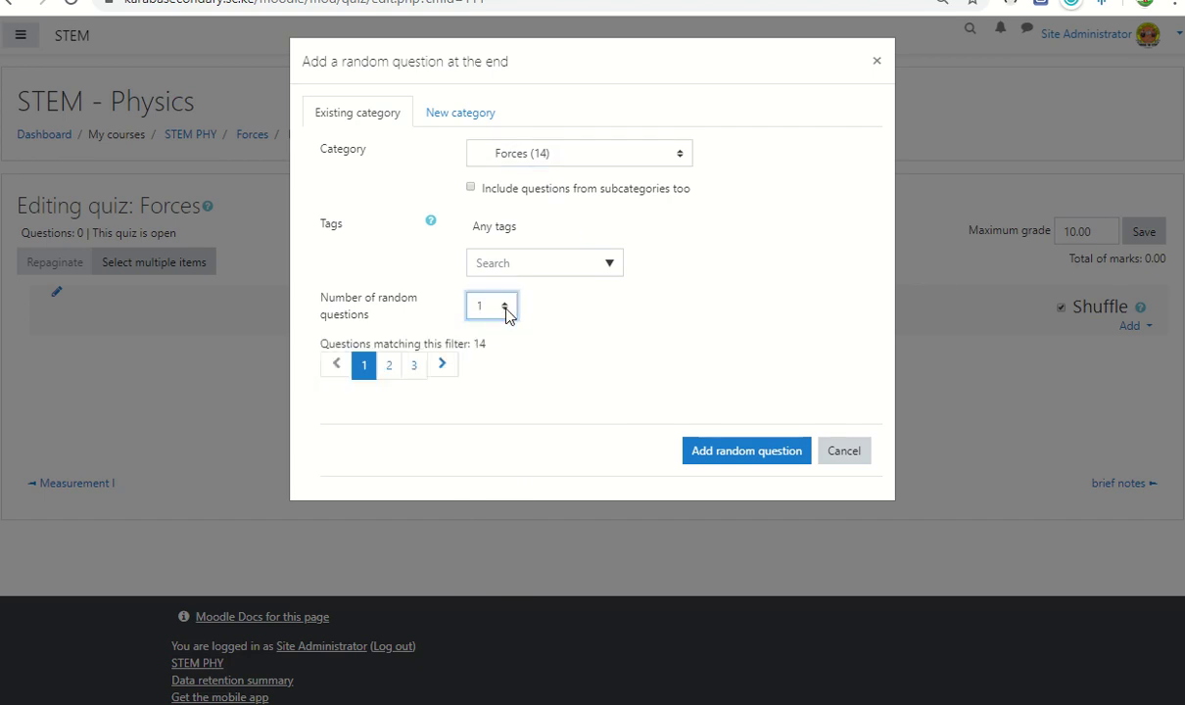
{"action": "left_click", "coordinate": [506, 307]}
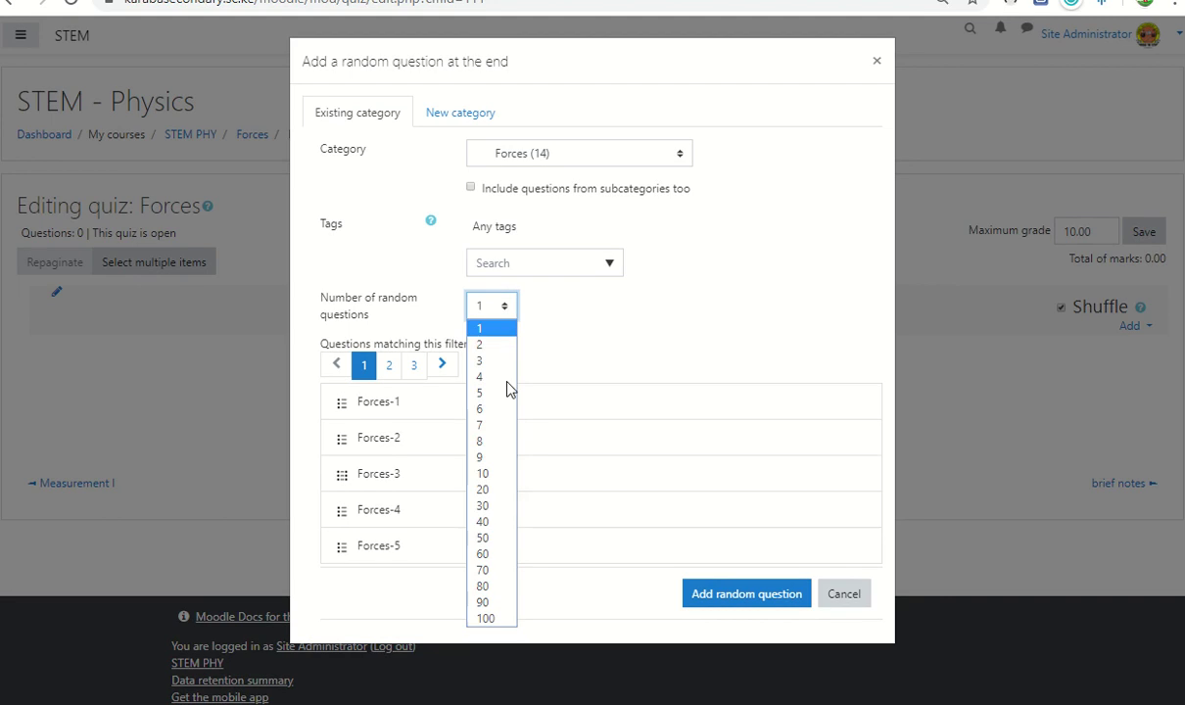
{"action": "left_click", "coordinate": [489, 474]}
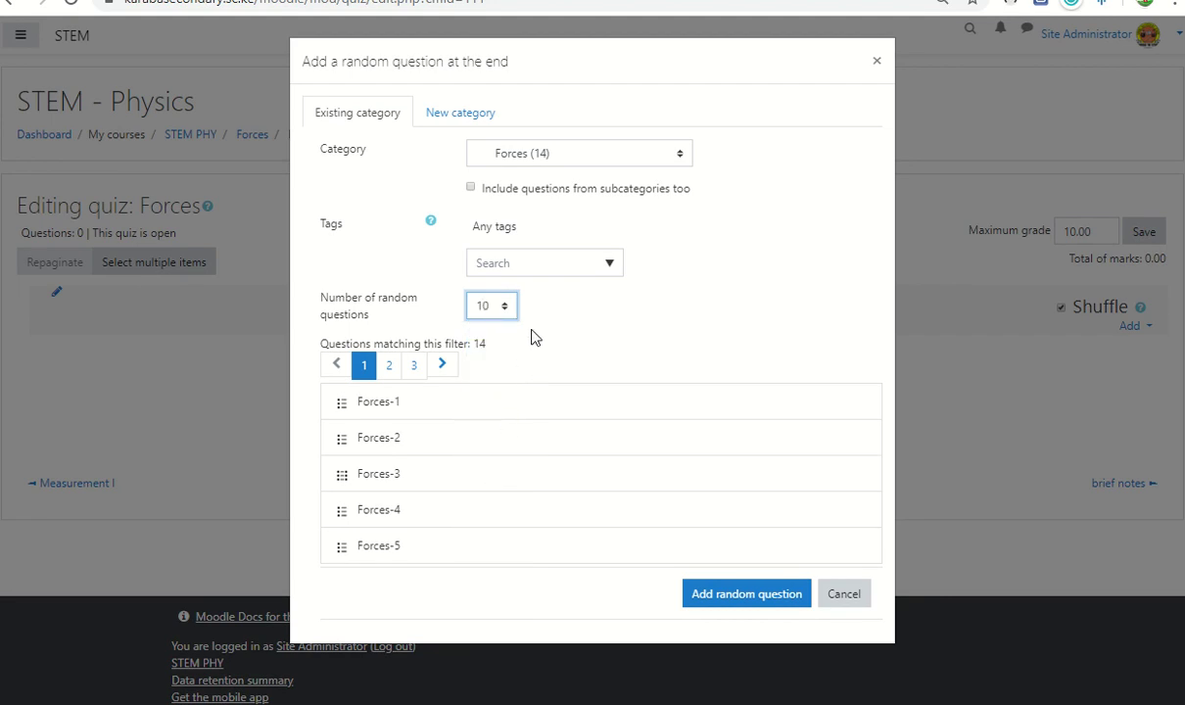
{"action": "left_click", "coordinate": [559, 320]}
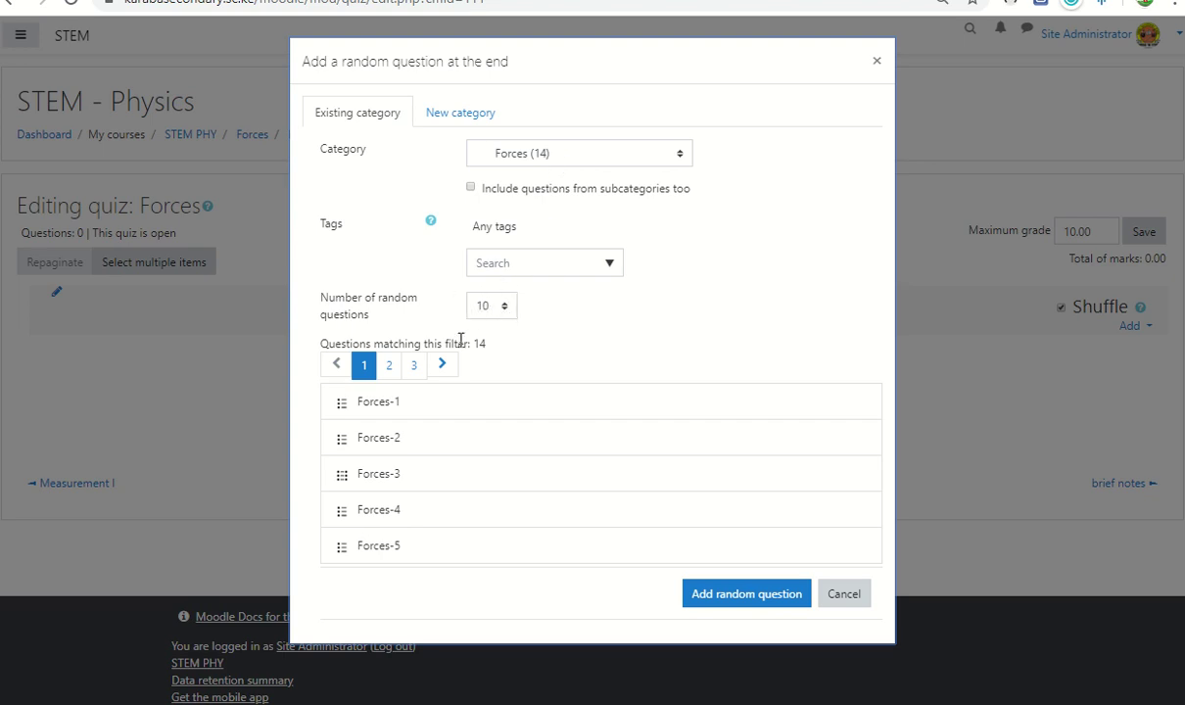
{"action": "left_click", "coordinate": [733, 596]}
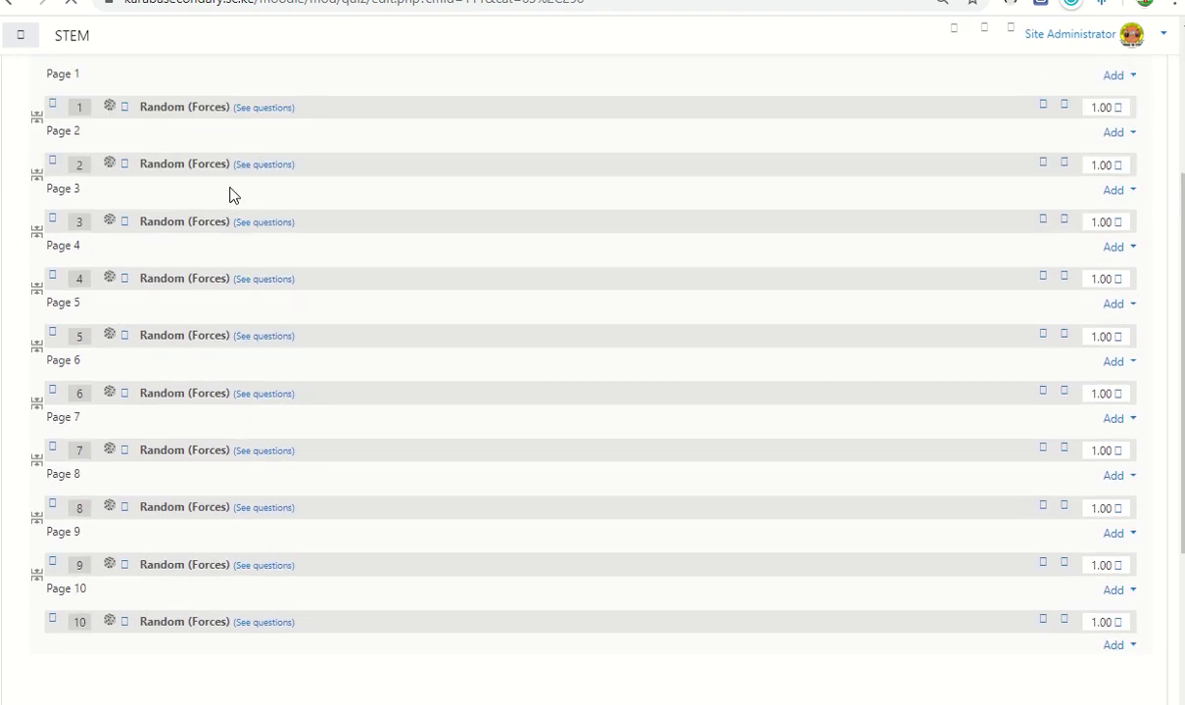
- Review the quiz's random question list and return to the STEM PHY course page to examine the Forces quiz entry and its restriction
{"action": "scroll", "coordinate": [223, 521], "scroll_direction": "up", "scroll_amount": 3}
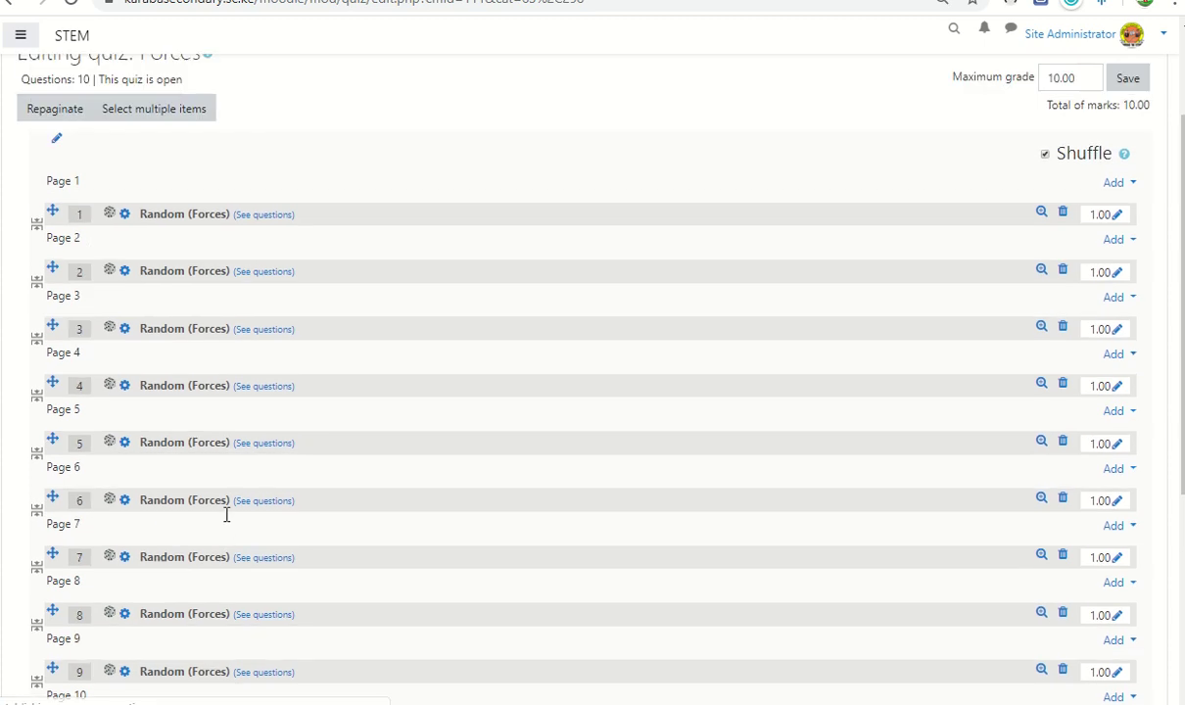
{"action": "scroll", "coordinate": [414, 352], "scroll_direction": "up", "scroll_amount": 1}
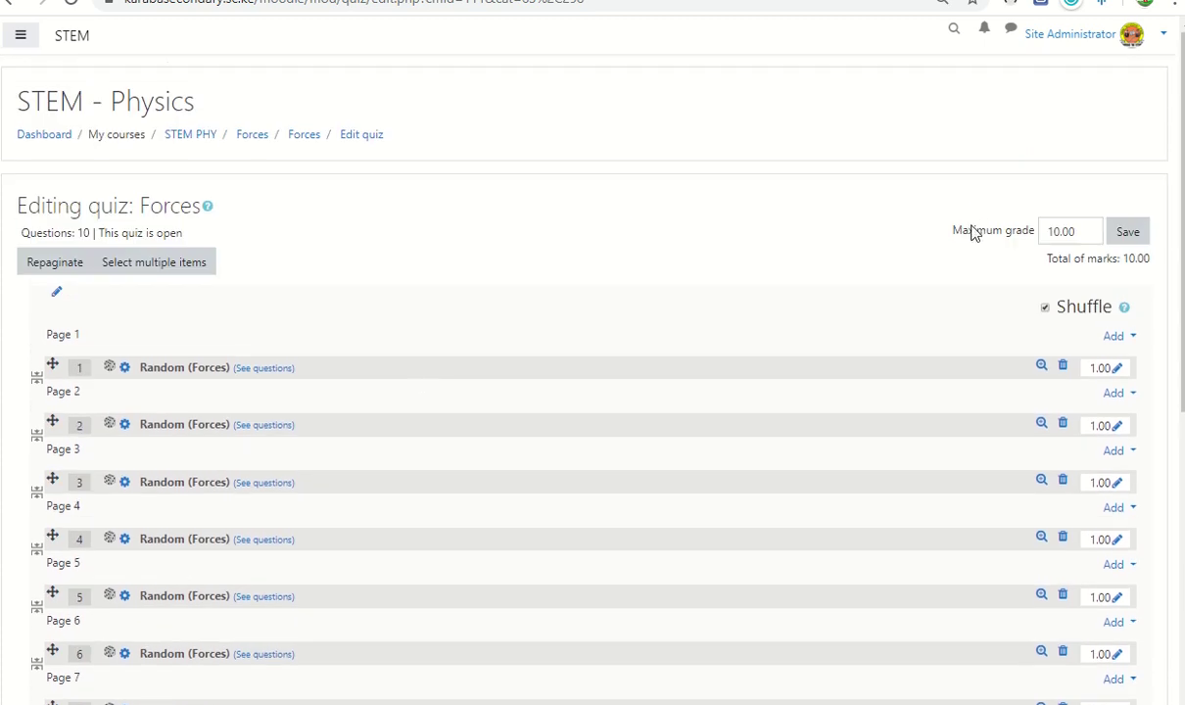
{"action": "scroll", "coordinate": [624, 331], "scroll_direction": "down", "scroll_amount": 6}
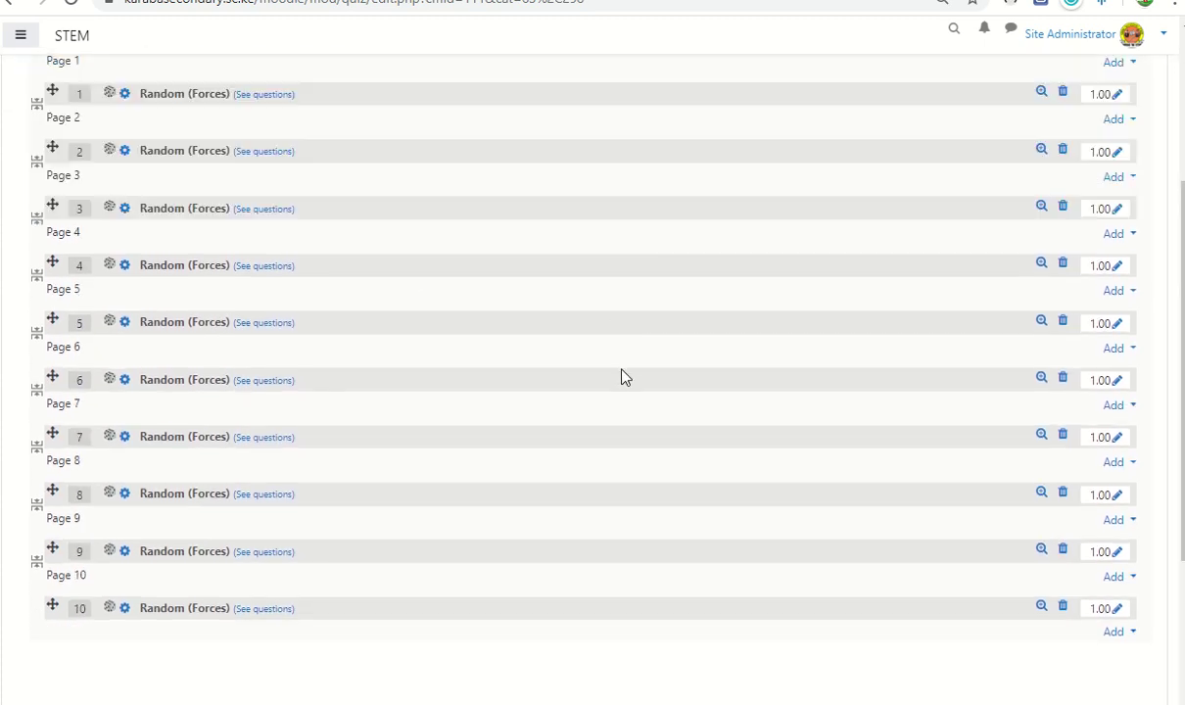
{"action": "scroll", "coordinate": [688, 403], "scroll_direction": "up", "scroll_amount": 6}
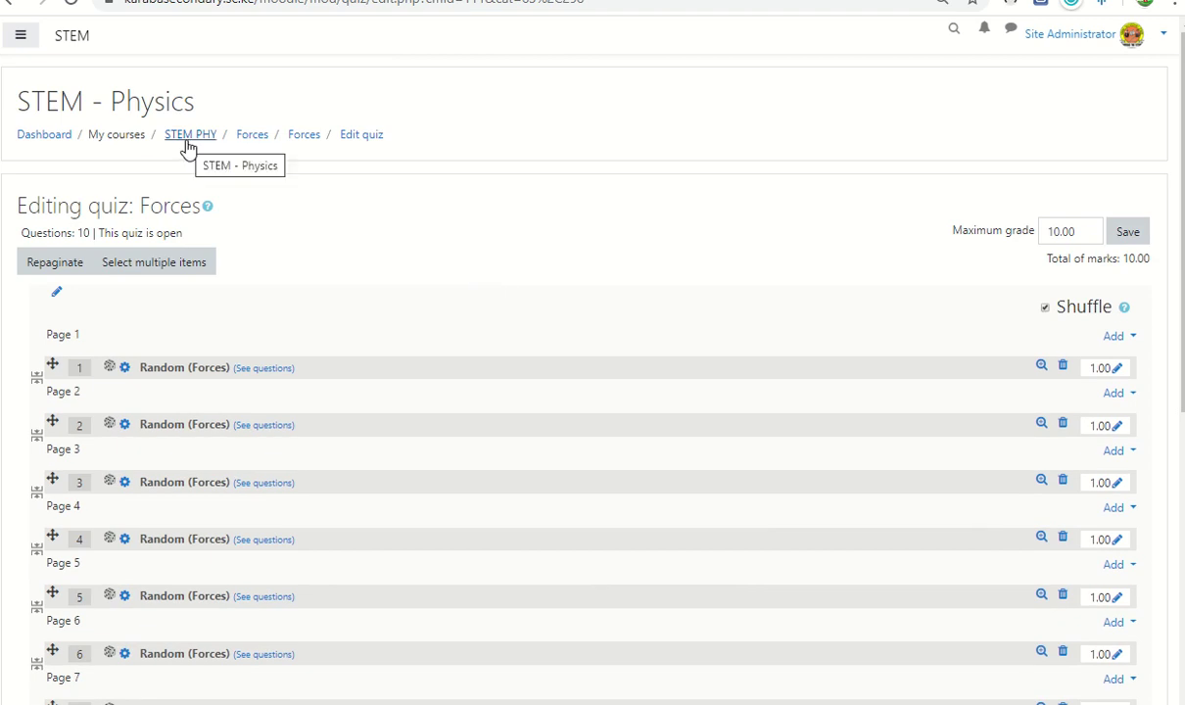
{"action": "left_click", "coordinate": [189, 137]}
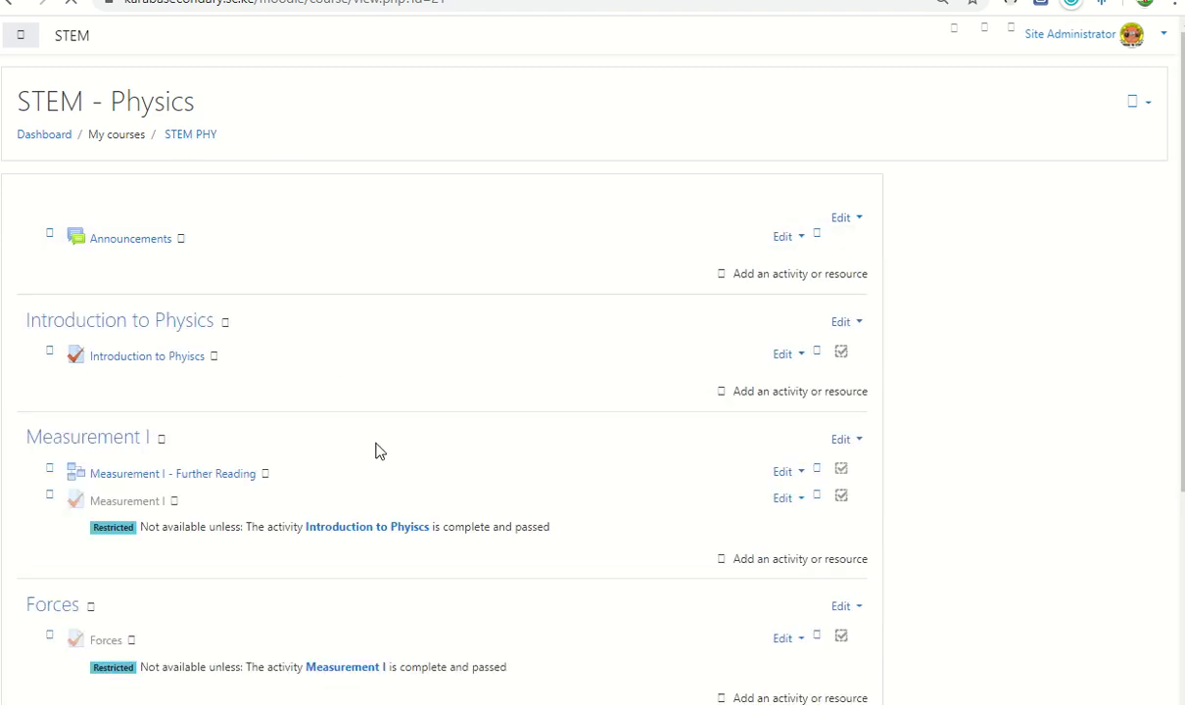
{"action": "scroll", "coordinate": [378, 451], "scroll_direction": "down", "scroll_amount": 1}
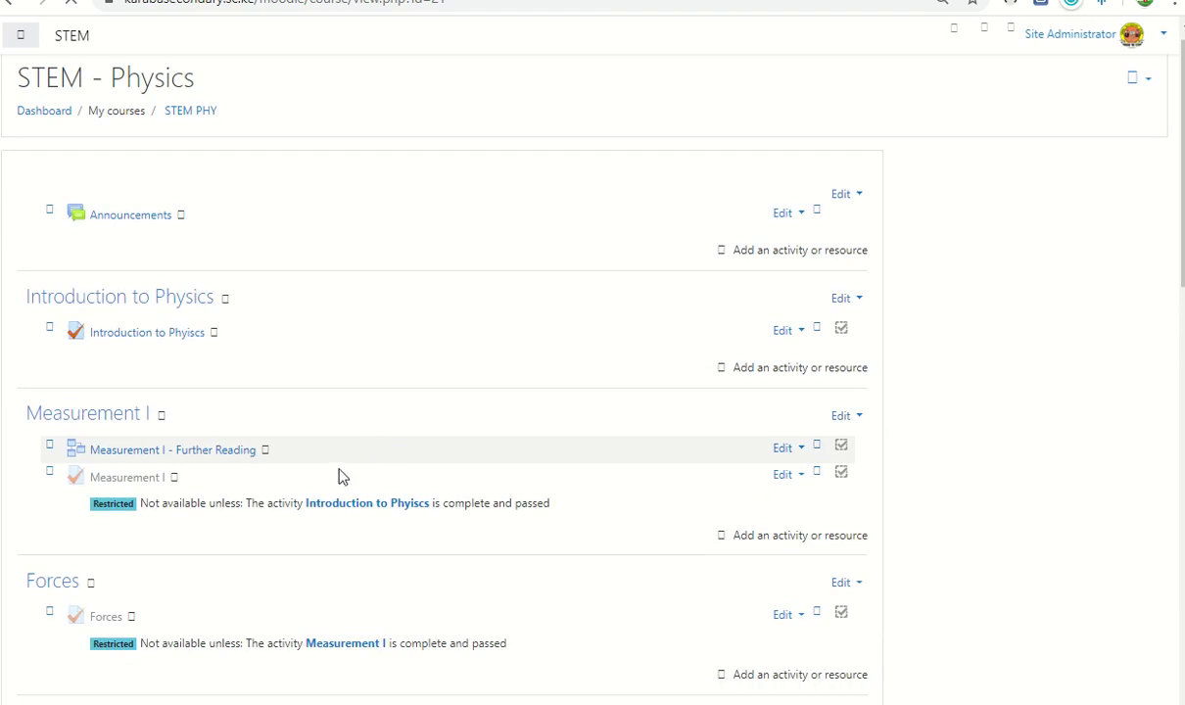
{"action": "scroll", "coordinate": [339, 476], "scroll_direction": "down", "scroll_amount": 2}
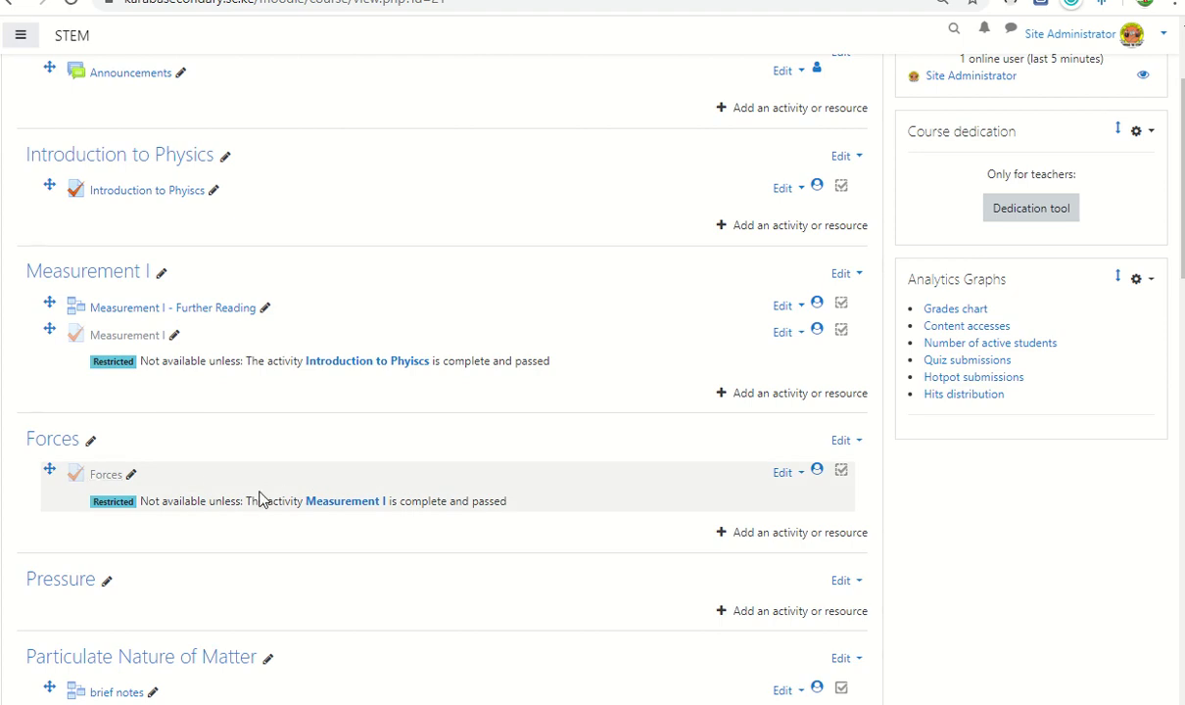
{"action": "scroll", "coordinate": [262, 498], "scroll_direction": "down", "scroll_amount": 1}
{"action": "scroll", "coordinate": [285, 489], "scroll_direction": "up", "scroll_amount": 2}
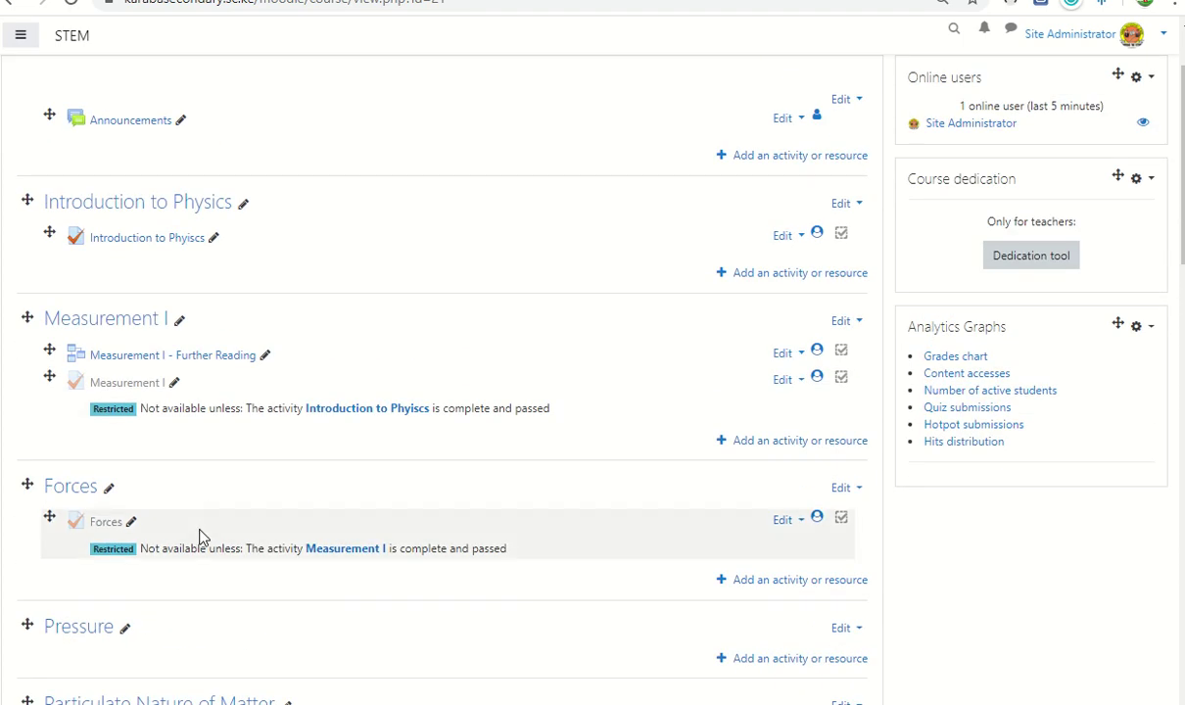
{"action": "scroll", "coordinate": [588, 480], "scroll_direction": "up", "scroll_amount": 2}
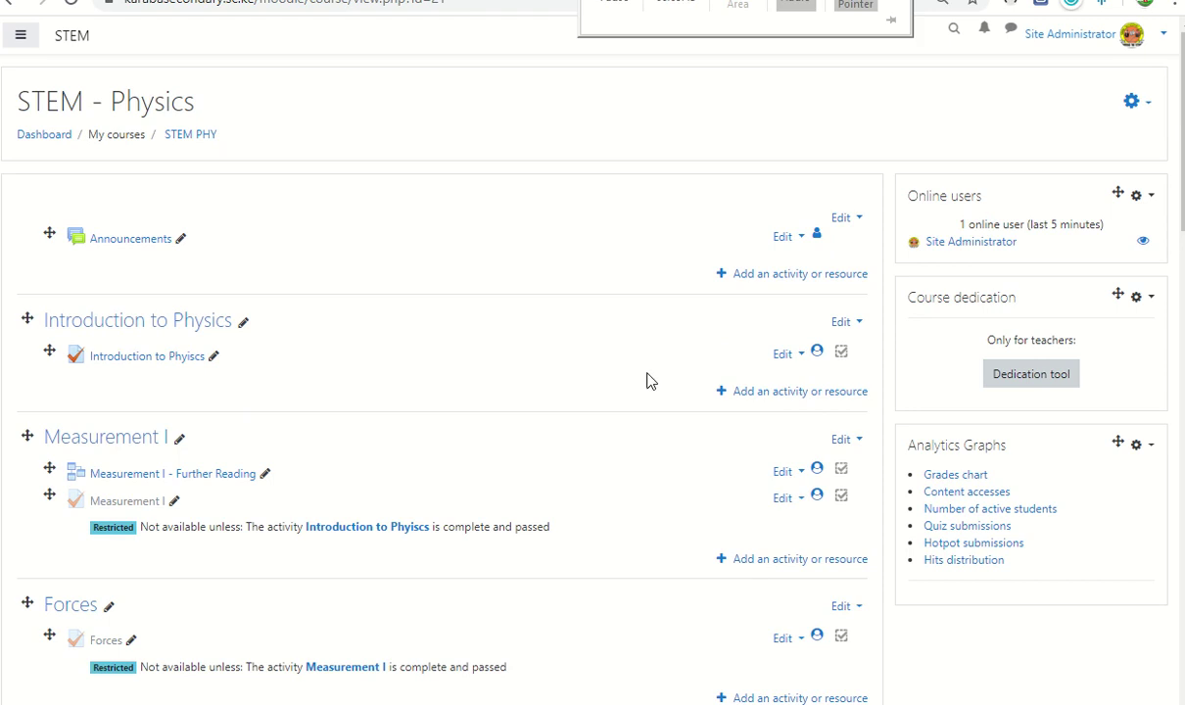
- Turn off editing mode for the STEM - Physics course page
{"action": "left_click", "coordinate": [1145, 107]}
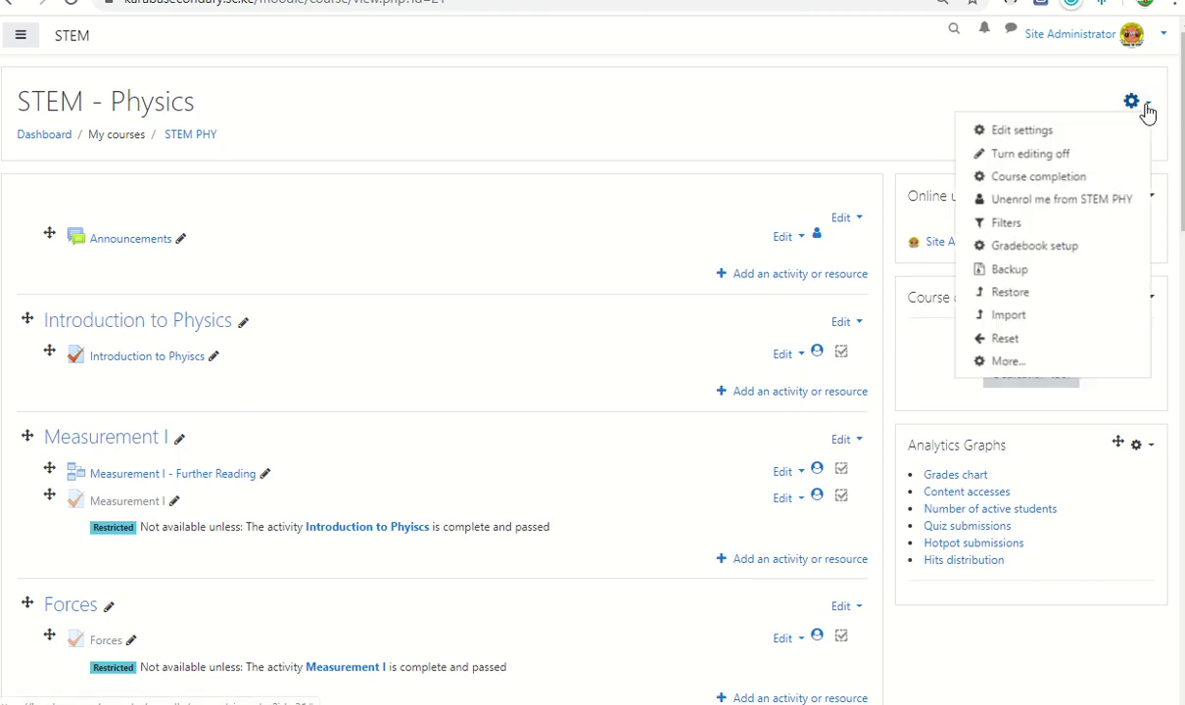
{"action": "left_click", "coordinate": [1066, 154]}
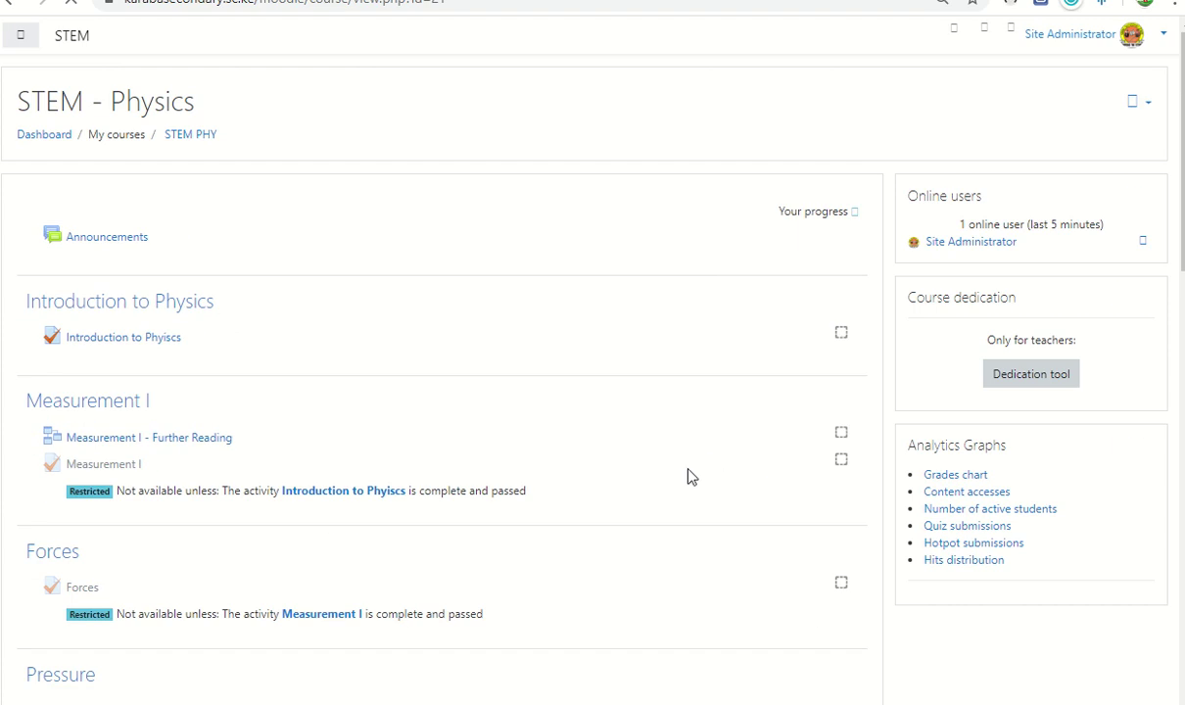
{"action": "scroll", "coordinate": [690, 475], "scroll_direction": "down", "scroll_amount": 3}
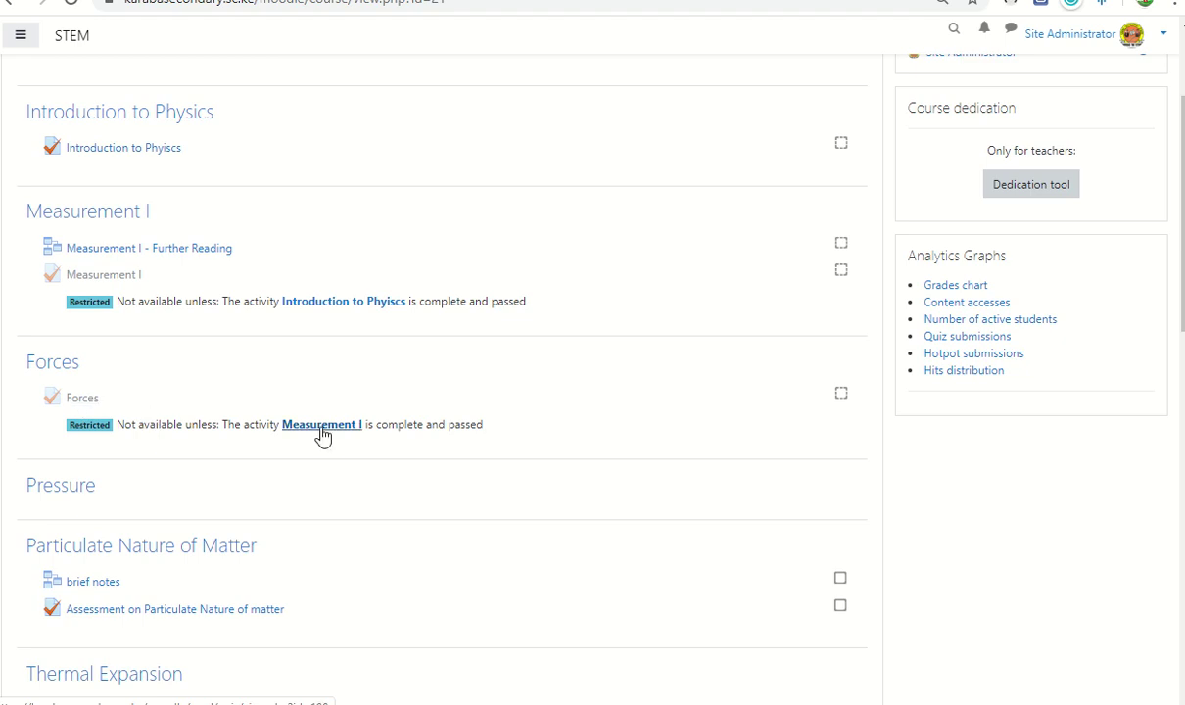
- Open the Forces quiz from the course page and start a timed attempt
{"action": "left_click", "coordinate": [82, 403]}
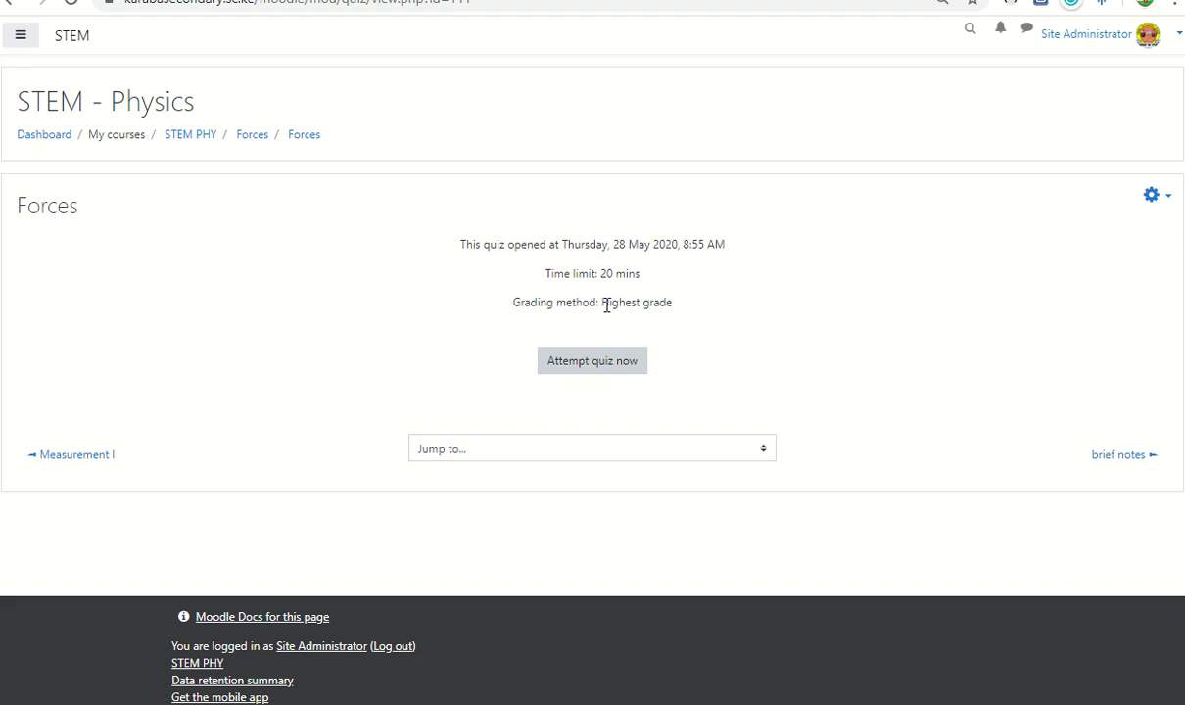
{"action": "left_click_drag", "start_coordinate": [602, 305], "coordinate": [685, 310]}
{"action": "left_click", "coordinate": [692, 358]}
{"action": "left_click", "coordinate": [589, 368]}
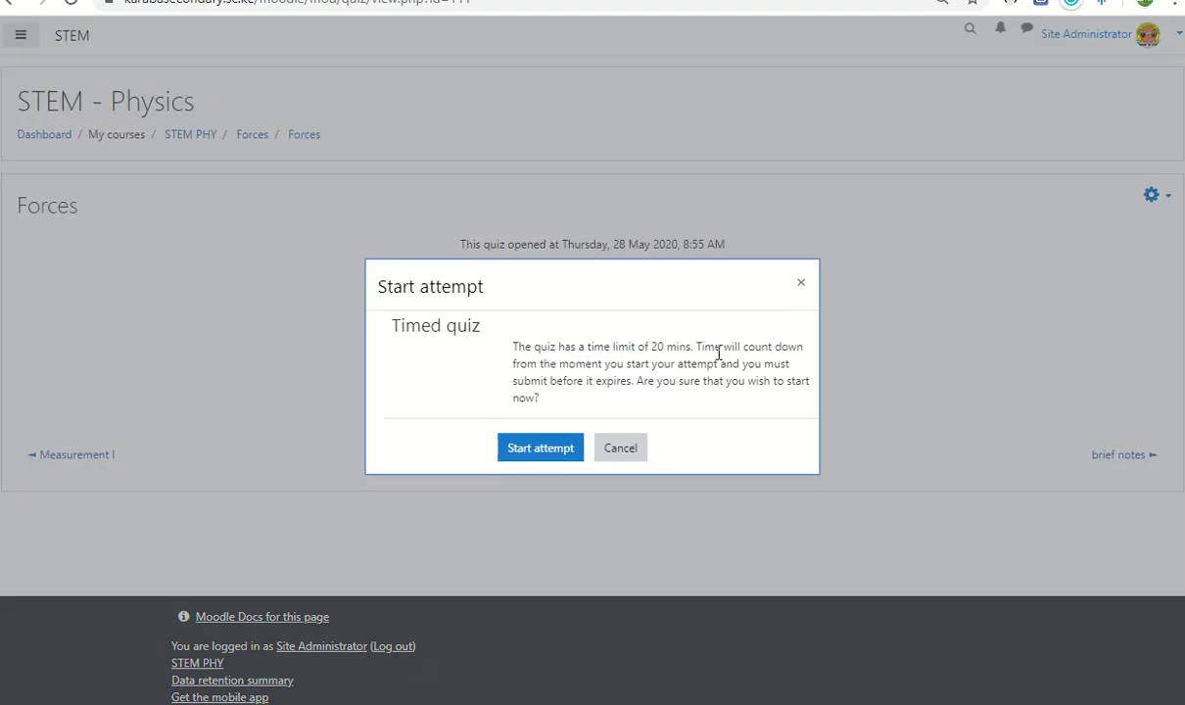
{"action": "left_click", "coordinate": [545, 455]}
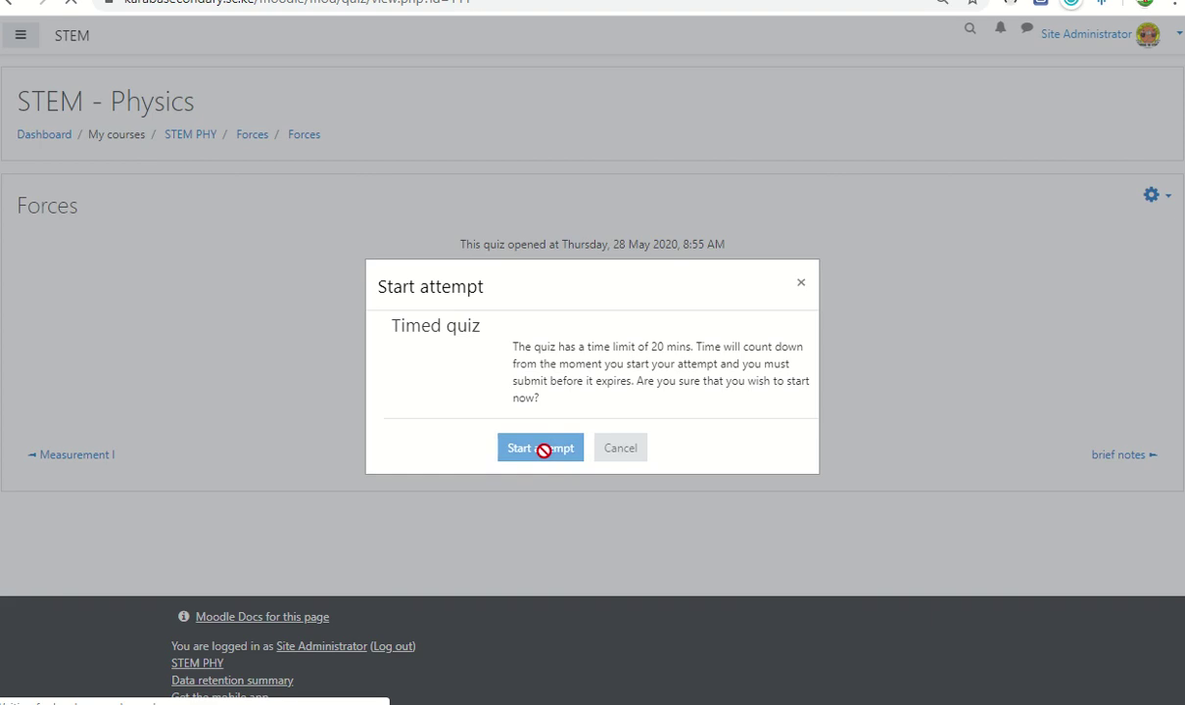